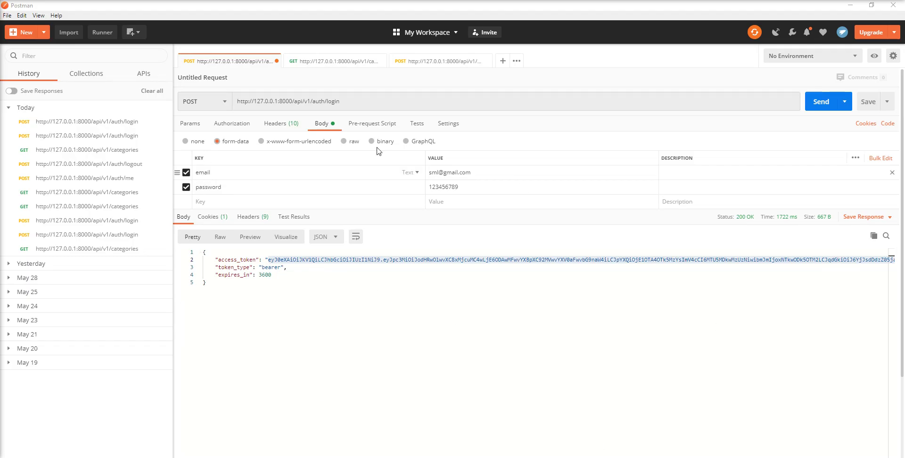
# Step: From New > Collection, create an empty collection named 'coreui-apis'
pyautogui.click(358, 101)
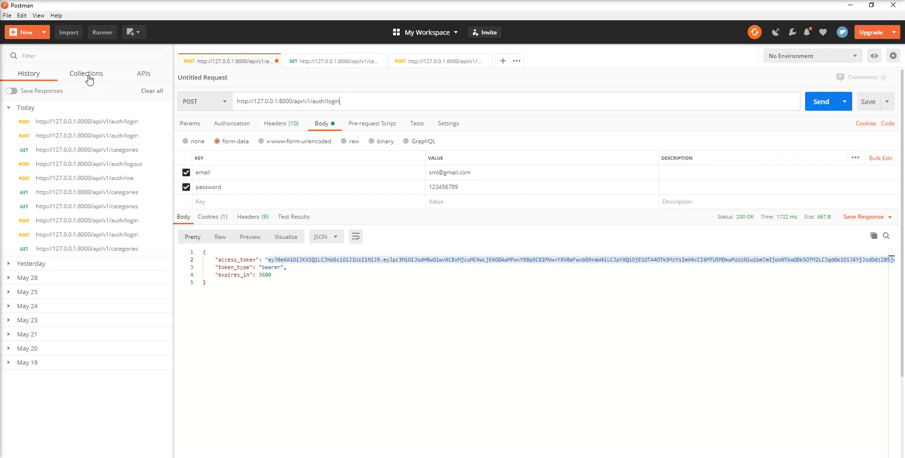
pyautogui.click(27, 33)
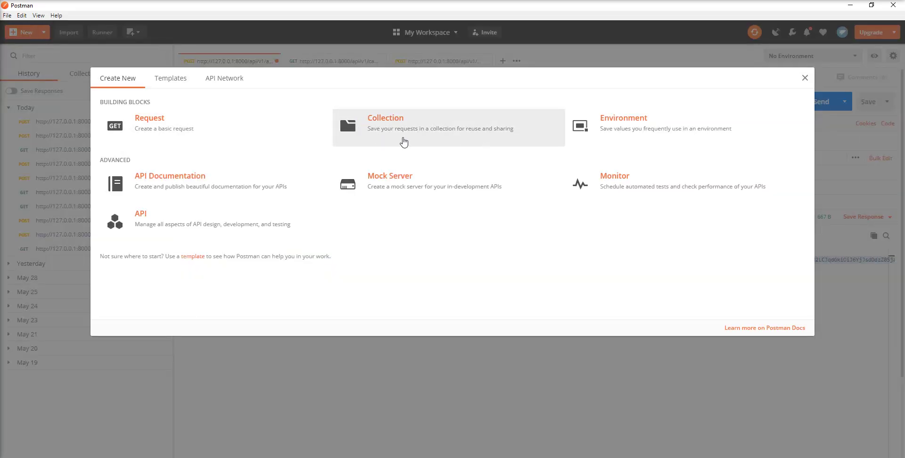
pyautogui.click(403, 136)
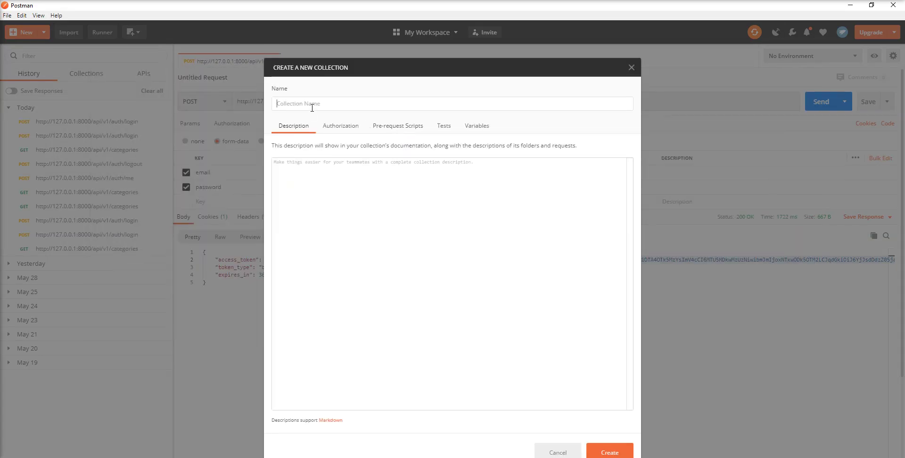
pyautogui.write('coreui-api')
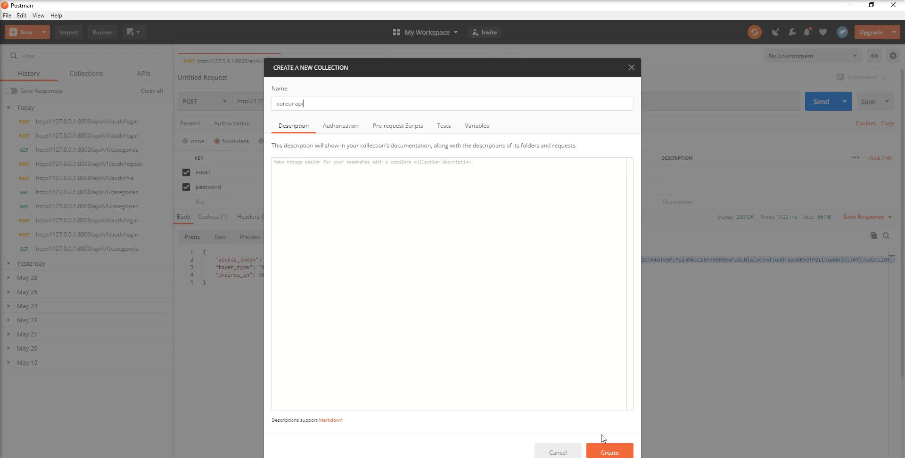
pyautogui.write('s')
pyautogui.click(609, 452)
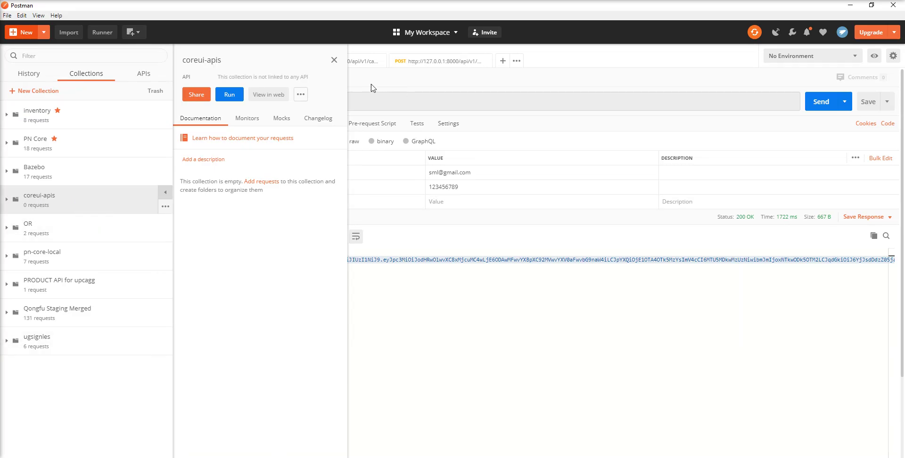
# Step: Add a new request named 'Login' to the coreui-apis collection and open it
pyautogui.click(335, 60)
pyautogui.click(61, 202)
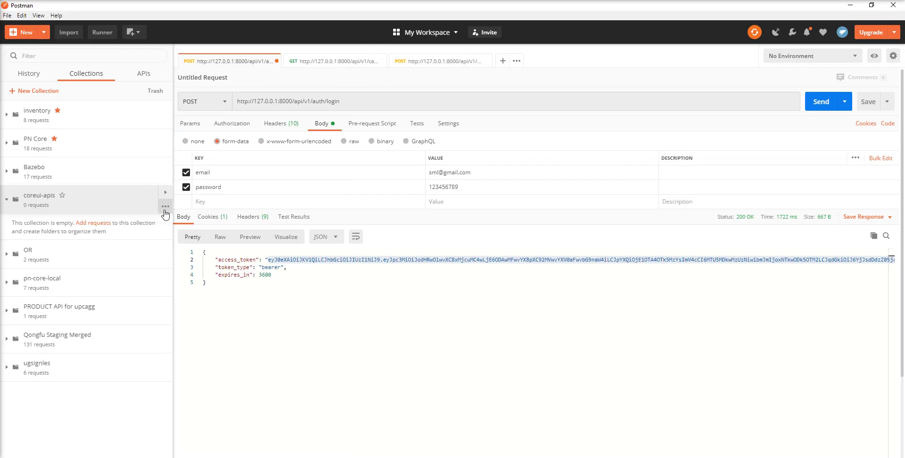
pyautogui.rightClick(124, 199)
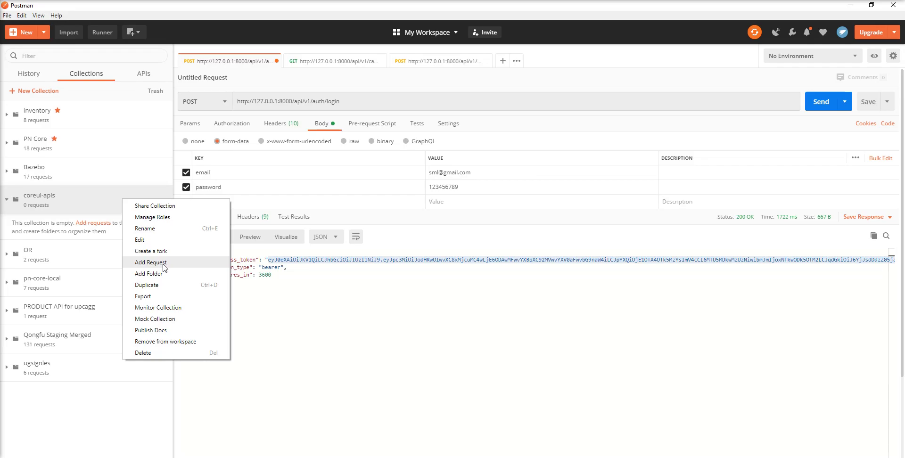
pyautogui.rightClick(88, 207)
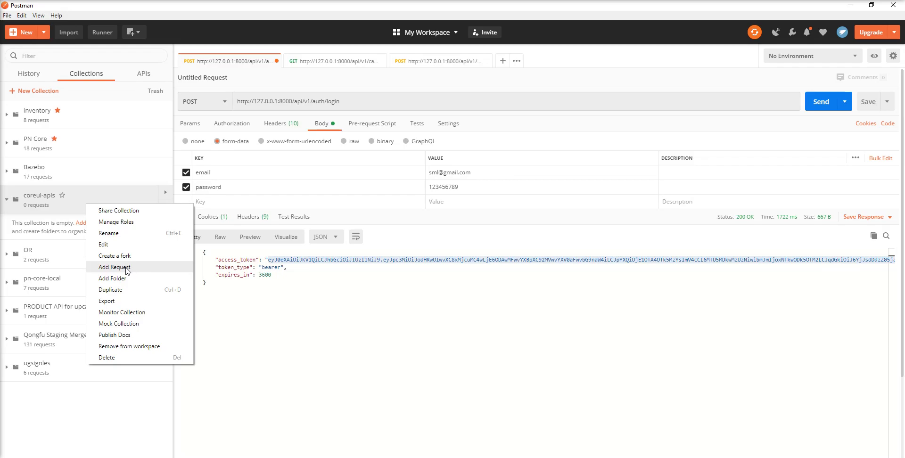
pyautogui.click(128, 270)
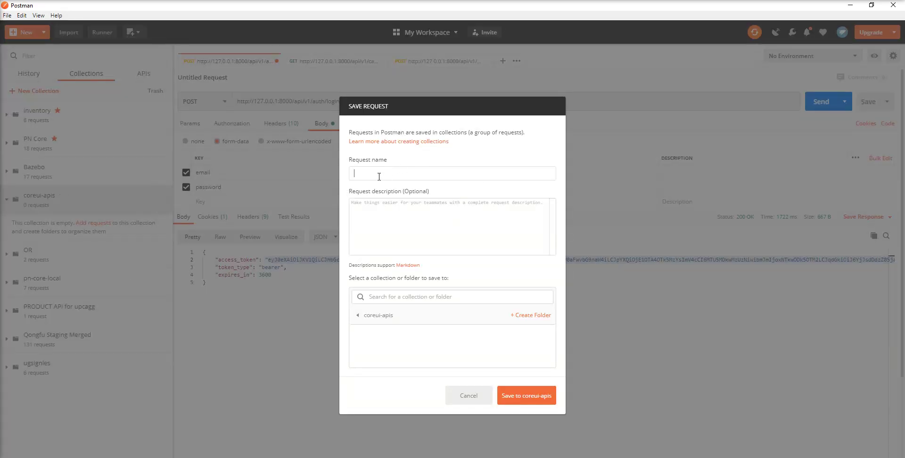
pyautogui.write('Login')
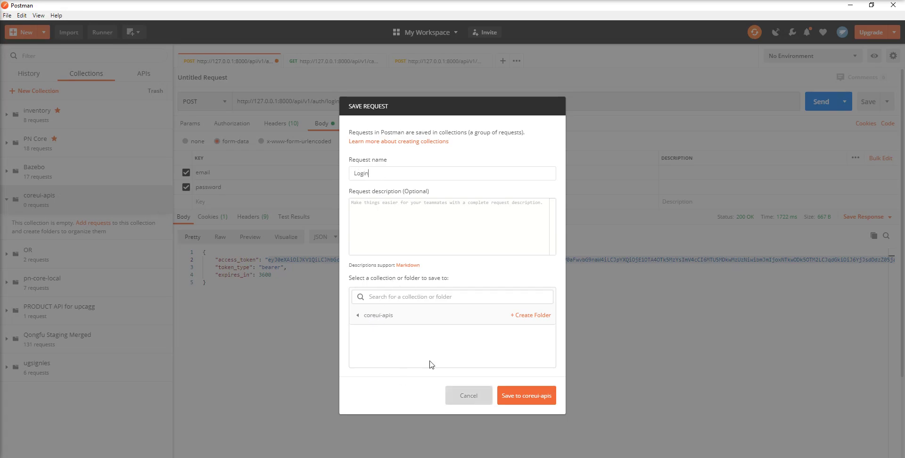
pyautogui.press('Return')
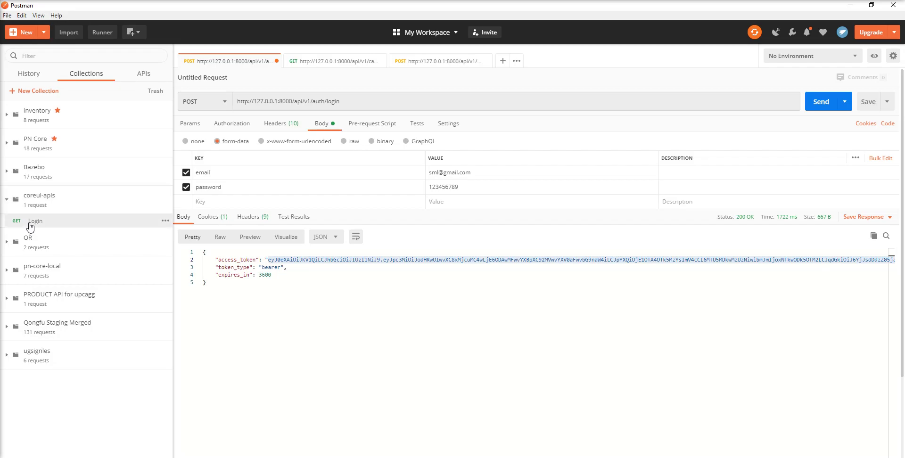
pyautogui.click(33, 221)
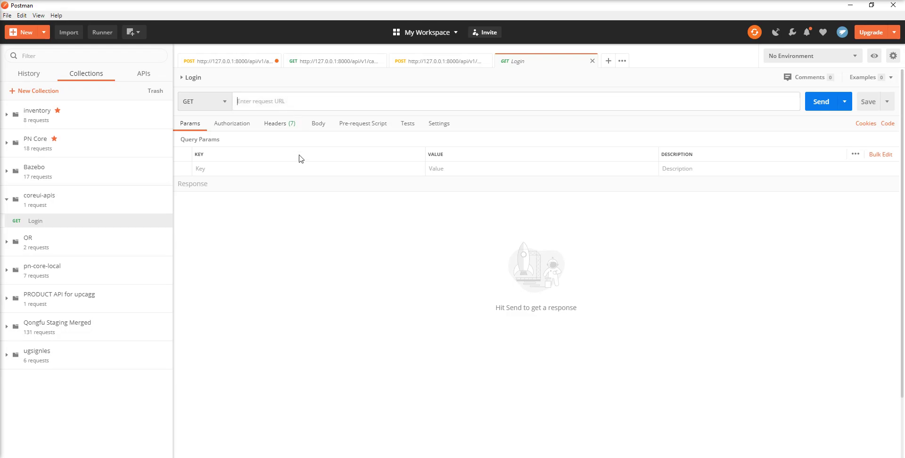
pyautogui.click(409, 62)
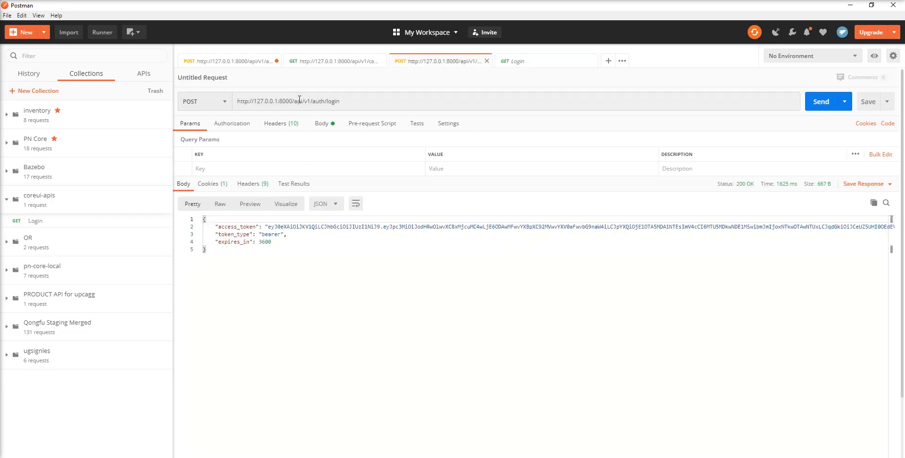
pyautogui.tripleClick(390, 104)
pyautogui.hotkey('ctrl', 'c')
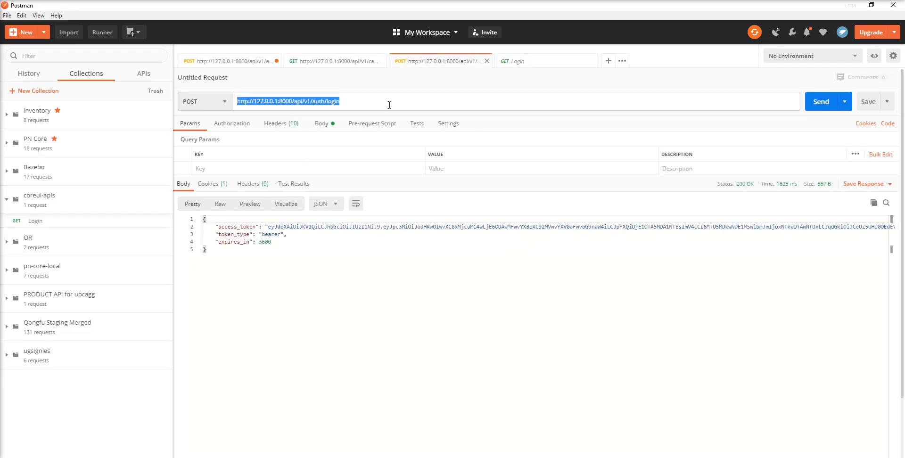
pyautogui.click(518, 61)
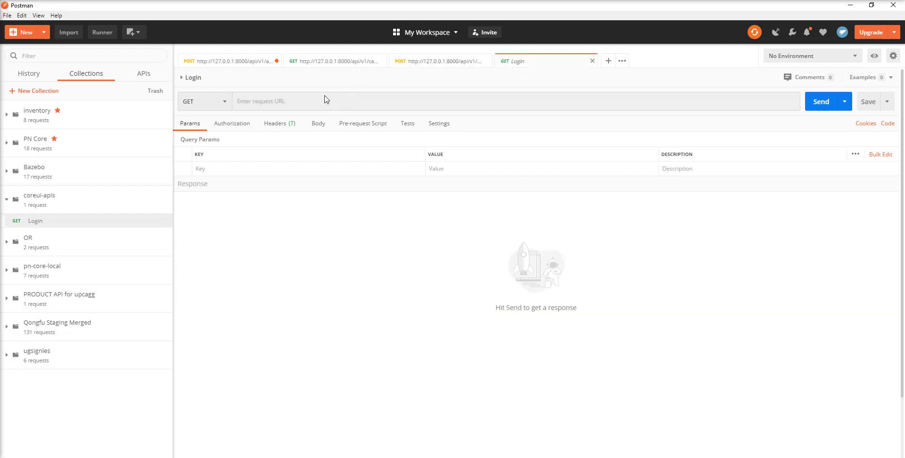
pyautogui.click(306, 101)
pyautogui.hotkey('ctrl', 'v')
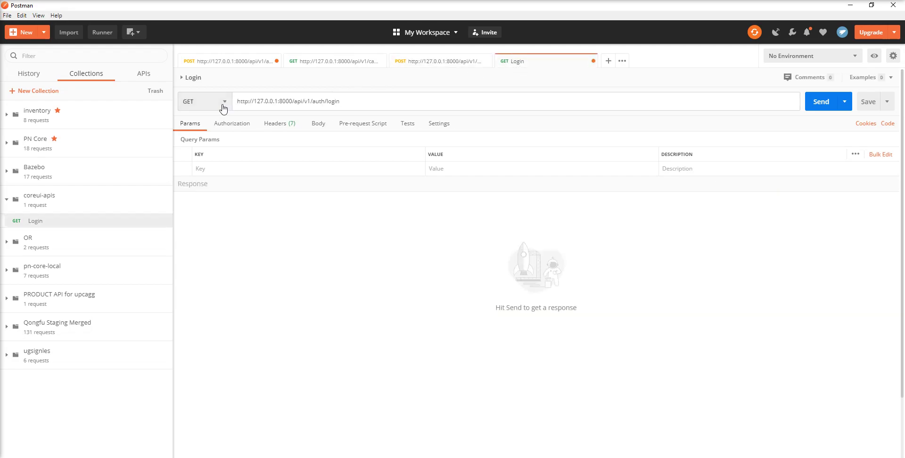
# Step: Switch the Login request's method to POST
pyautogui.click(221, 104)
pyautogui.click(212, 137)
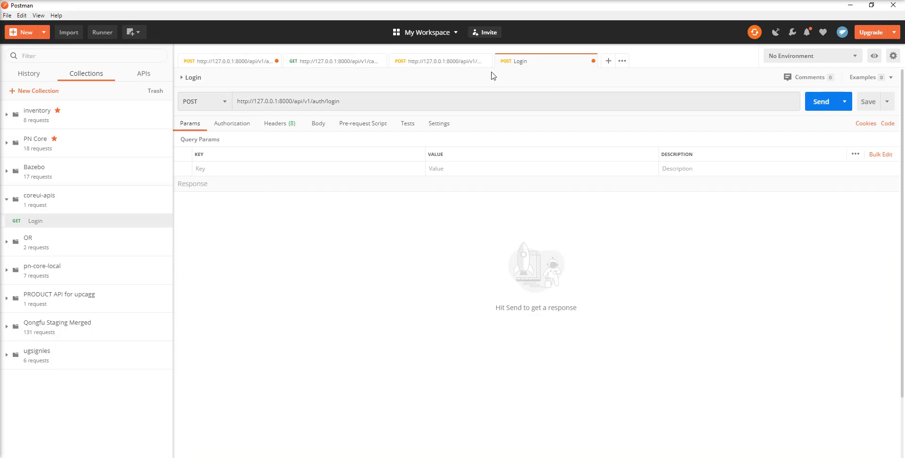
pyautogui.click(430, 62)
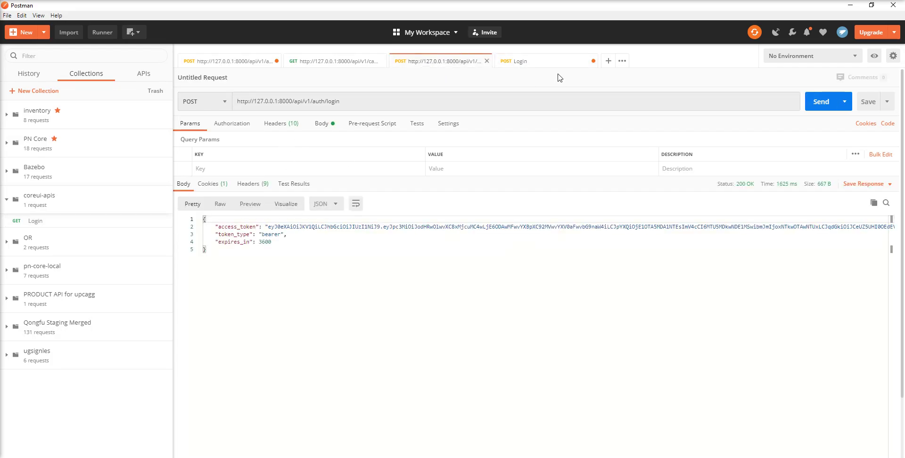
pyautogui.click(534, 62)
pyautogui.click(318, 124)
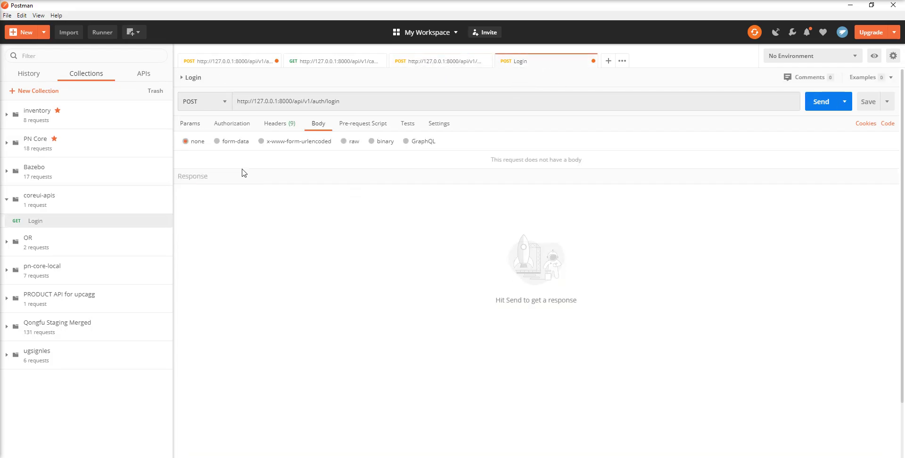
# Step: Give Login a form-data body with email and password credentials, then save and send it
pyautogui.click(218, 141)
pyautogui.click(201, 171)
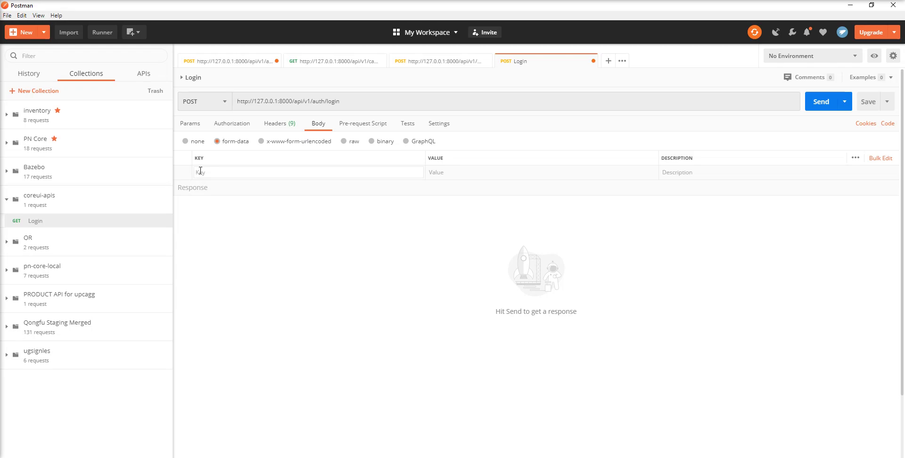
pyautogui.write('email')
pyautogui.press('Tab')
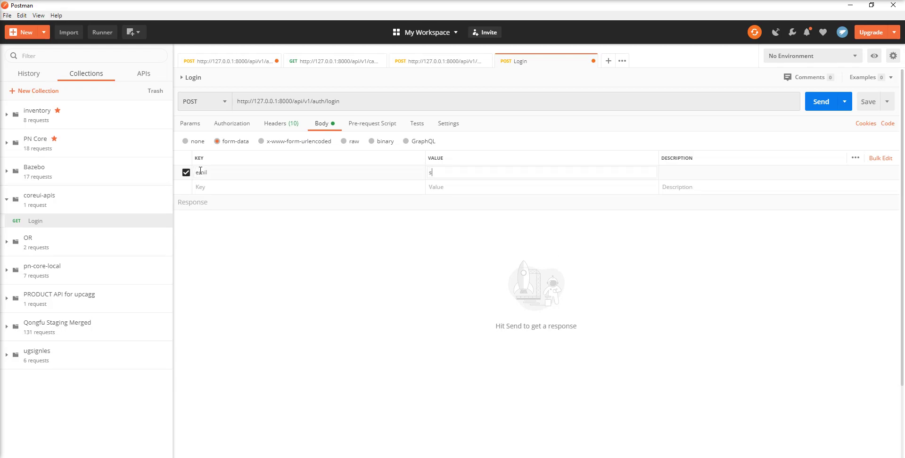
pyautogui.doubleClick(199, 172)
pyautogui.write('email')
pyautogui.click(216, 185)
pyautogui.write('p')
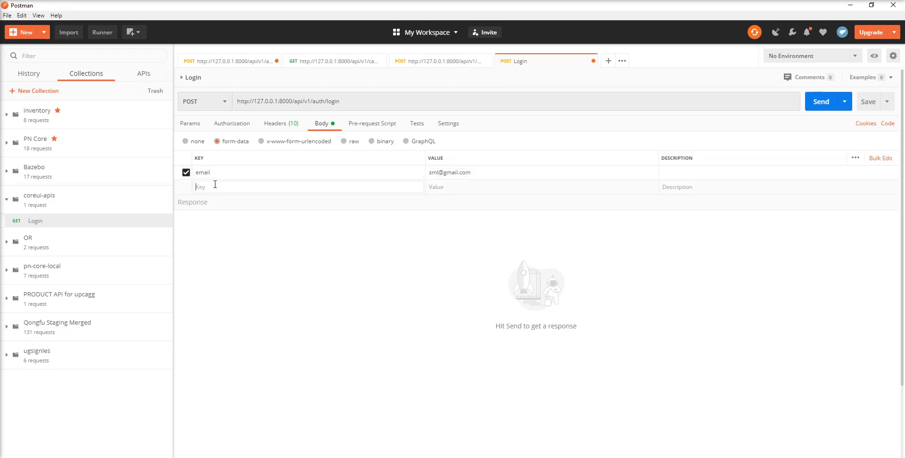
pyautogui.write('assword')
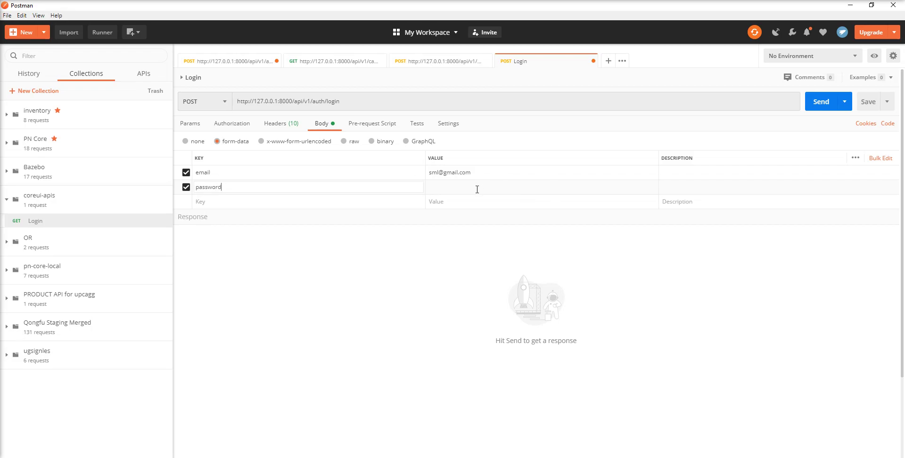
pyautogui.write('123456789')
pyautogui.click(867, 102)
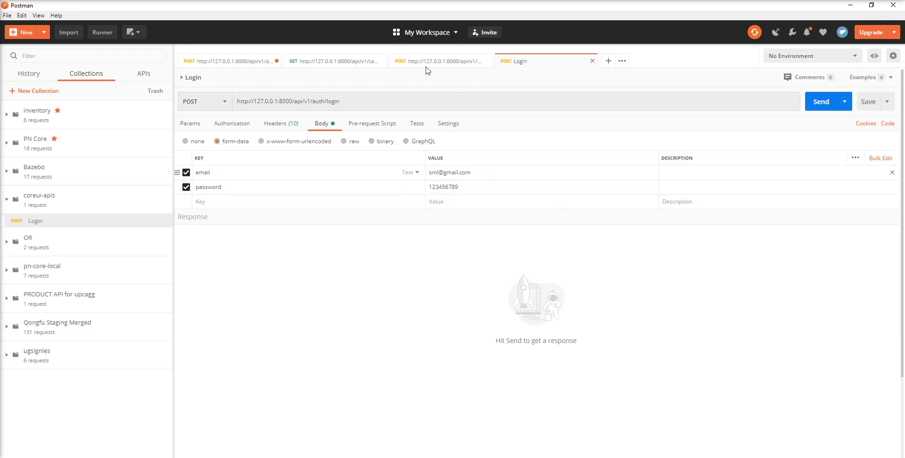
pyautogui.click(821, 101)
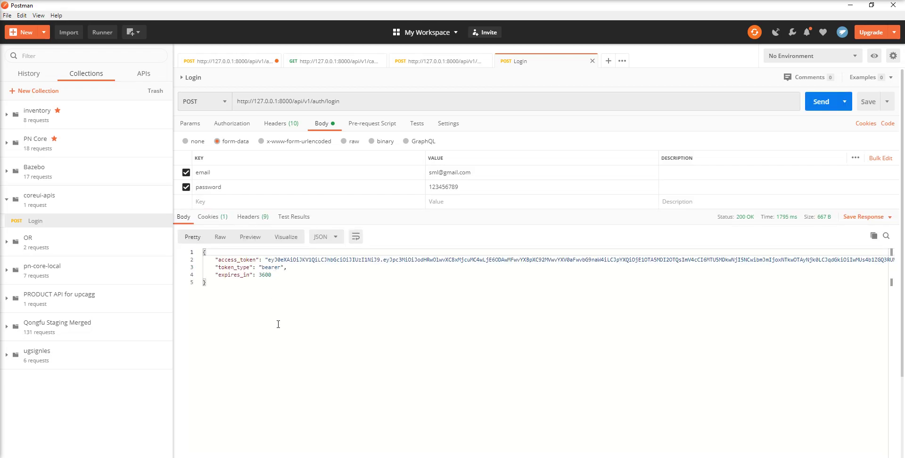
# Step: Check the Login request and history, then bring up the GET categories request tab
pyautogui.click(53, 226)
pyautogui.click(21, 75)
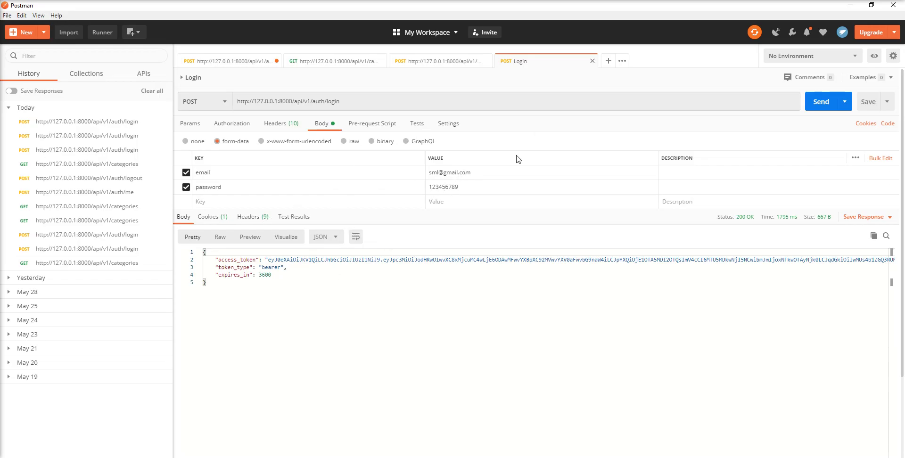
pyautogui.click(92, 76)
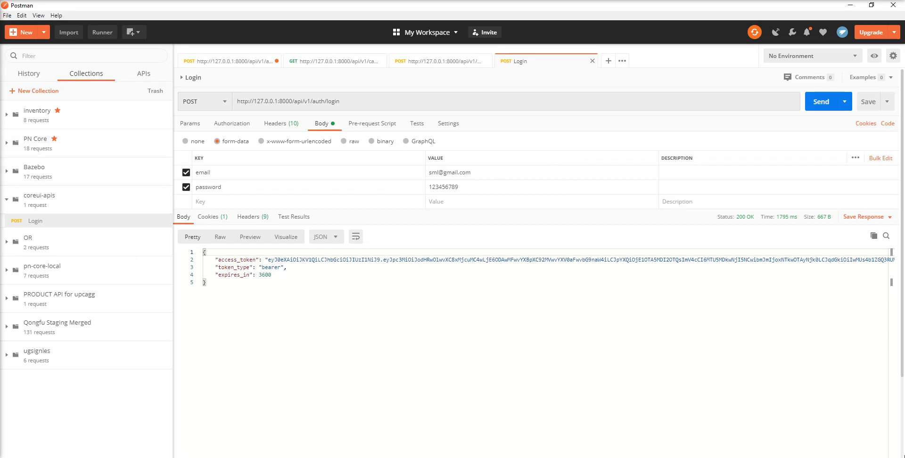
pyautogui.click(330, 62)
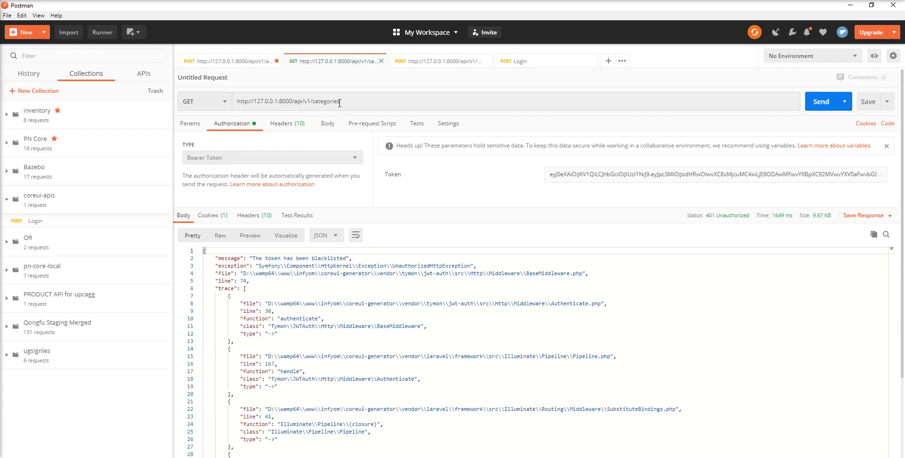
# Step: Paste the Login response's access token into the categories Bearer Token and resend it
pyautogui.click(519, 64)
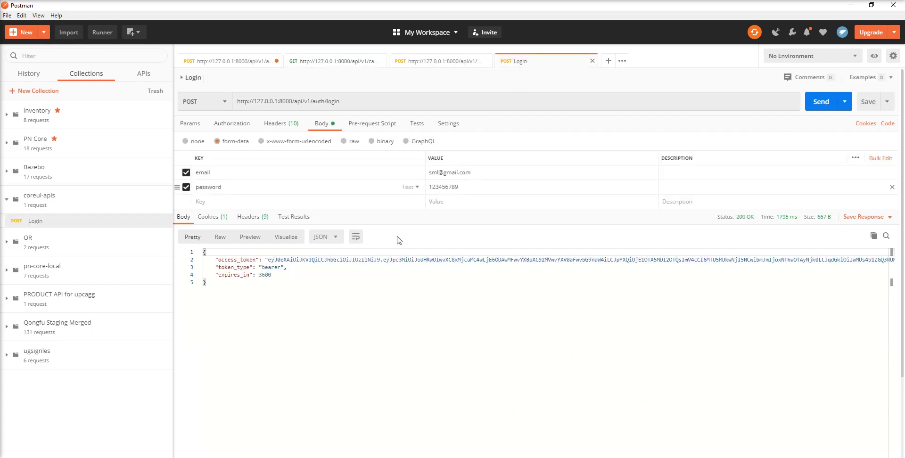
pyautogui.click(269, 260)
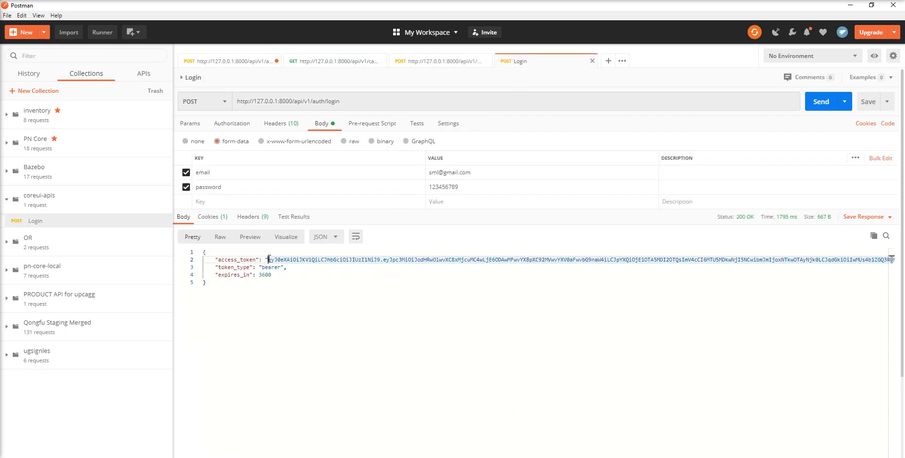
pyautogui.hotkey('shift', 'End')
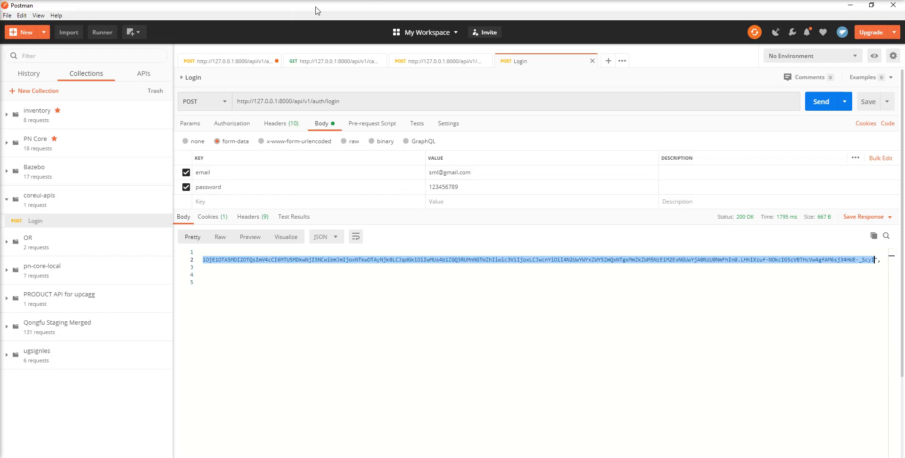
pyautogui.click(324, 61)
pyautogui.click(592, 175)
pyautogui.hotkey('ctrl', 'a')
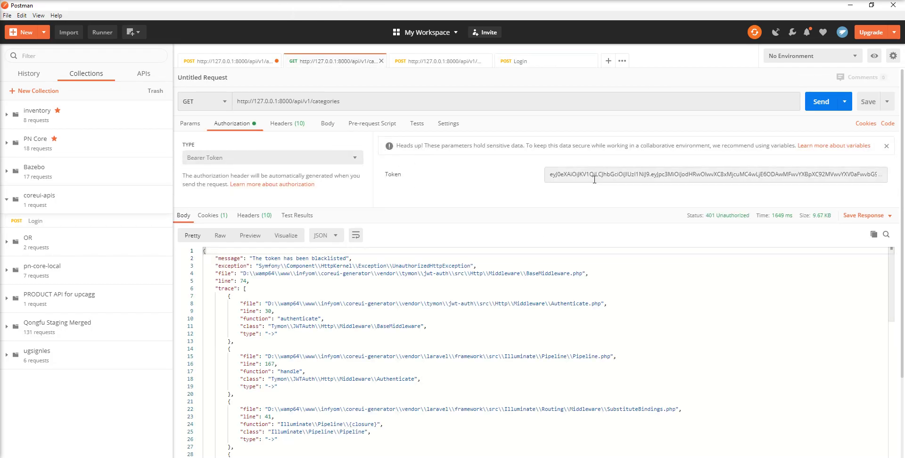
pyautogui.hotkey('ctrl', 'v')
pyautogui.hotkey('ctrl', 'a')
pyautogui.hotkey('ctrl', 'v')
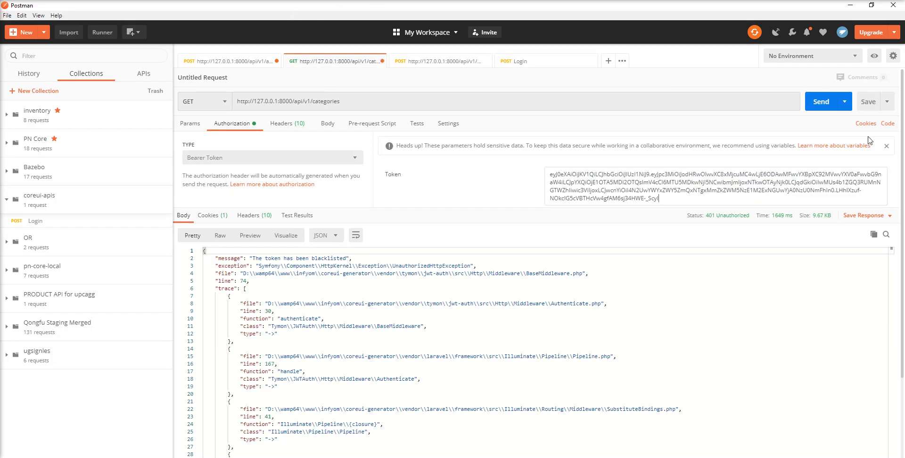
pyautogui.click(817, 105)
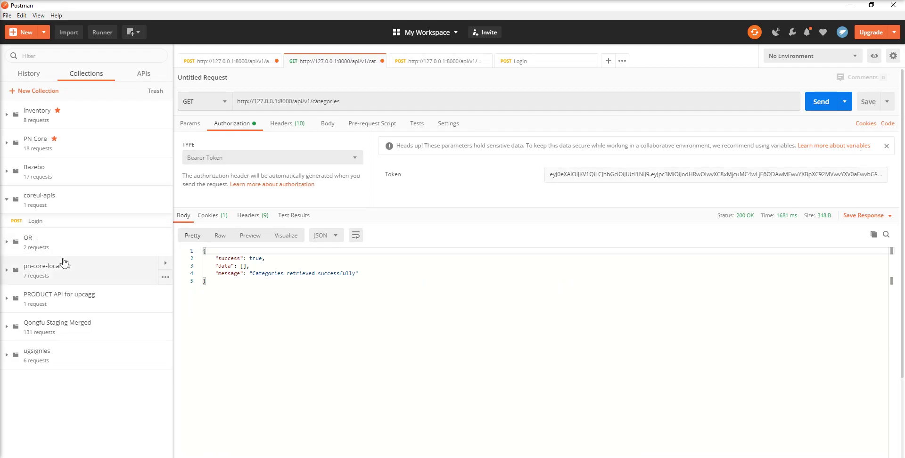
# Step: Save the categories request into coreui-apis as 'Get All Categories'
pyautogui.click(870, 102)
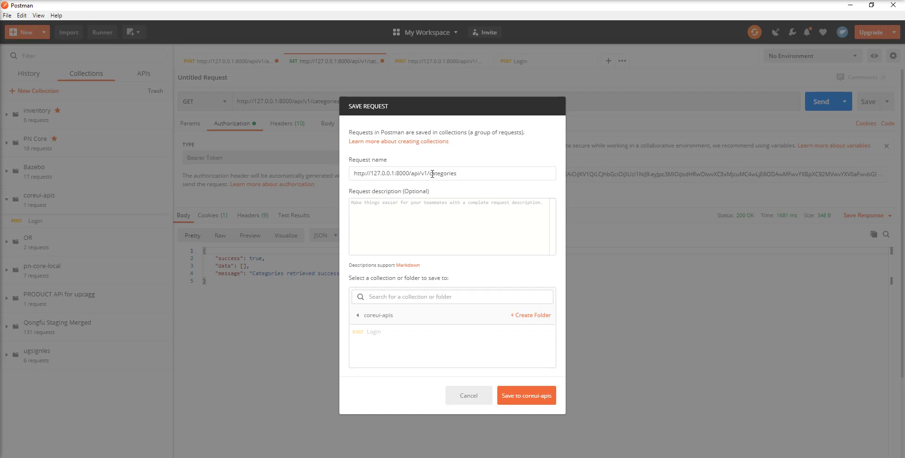
pyautogui.moveTo(430, 173); pyautogui.dragTo(271, 176)
pyautogui.press('BackSpace')
pyautogui.write('Get All')
pyautogui.press('Delete')
pyautogui.write('C')
pyautogui.click(535, 399)
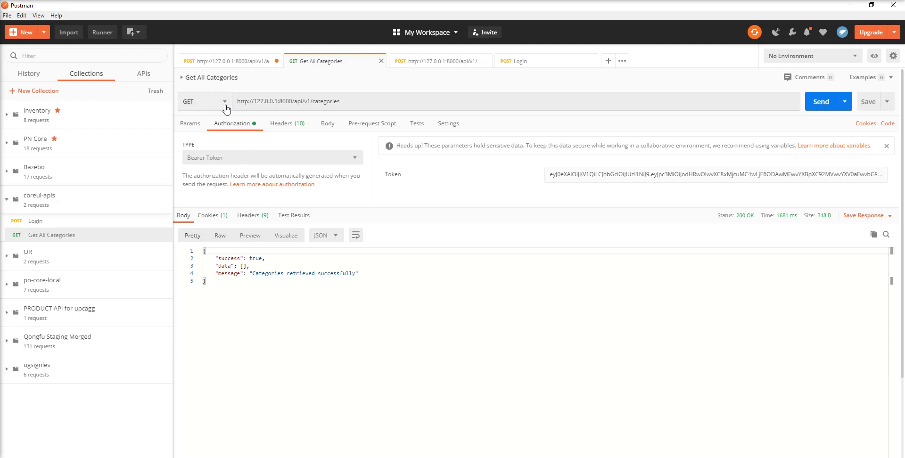
# Step: Start a Save As copy, renaming it to 'Create Categories'
pyautogui.click(891, 104)
pyautogui.click(846, 126)
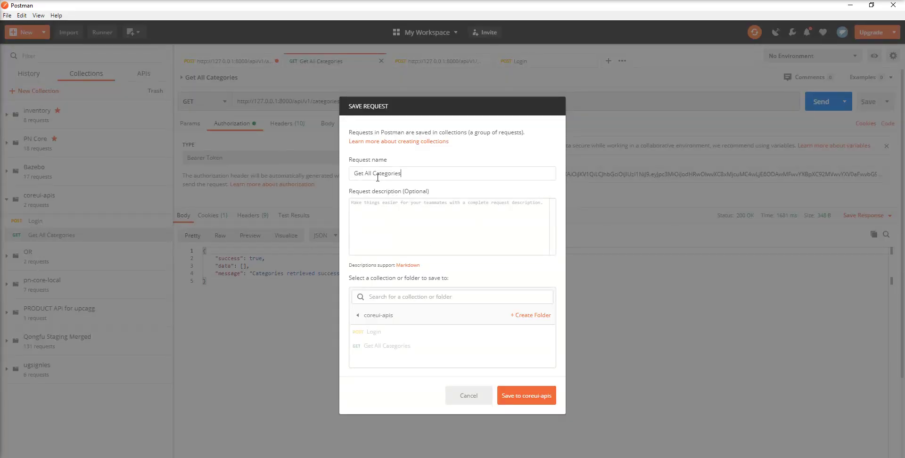
pyautogui.moveTo(375, 174); pyautogui.dragTo(355, 170)
pyautogui.write('Create')
# Step: Save the copy as Create Category in coreui-apis and change its method to POST
pyautogui.click(511, 400)
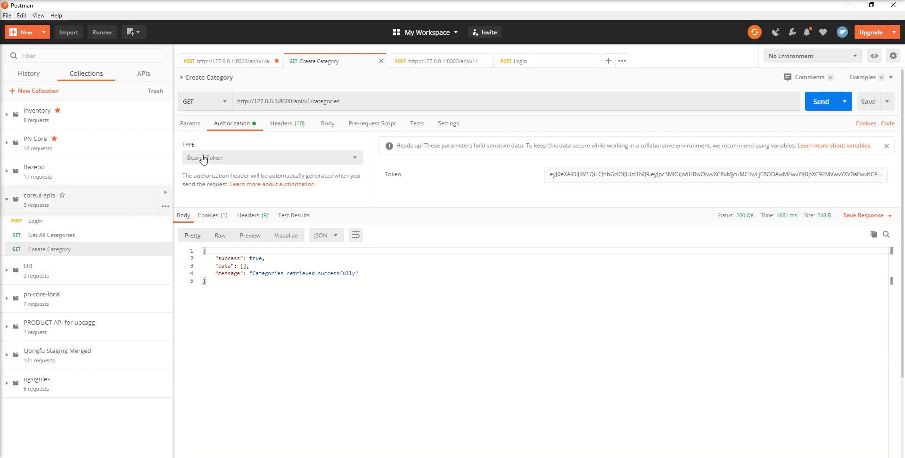
pyautogui.click(217, 103)
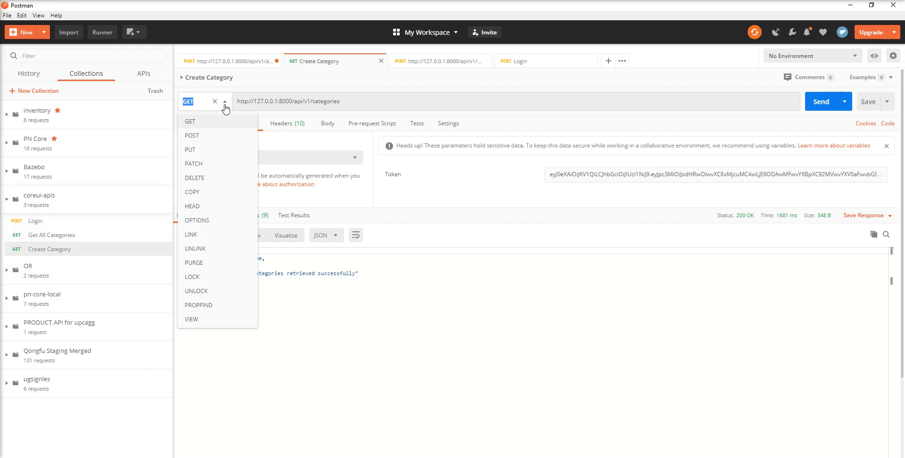
pyautogui.click(206, 140)
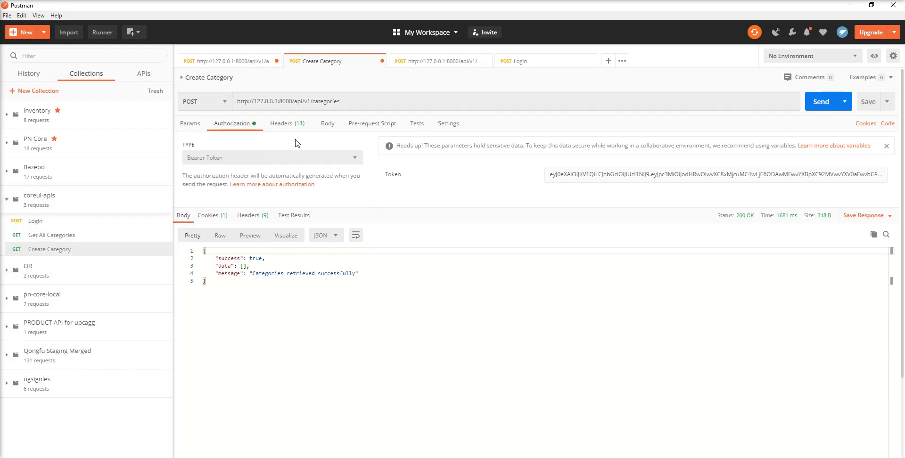
# Step: Give Create Category a form-data body with name = Food, then save and send it
pyautogui.click(328, 124)
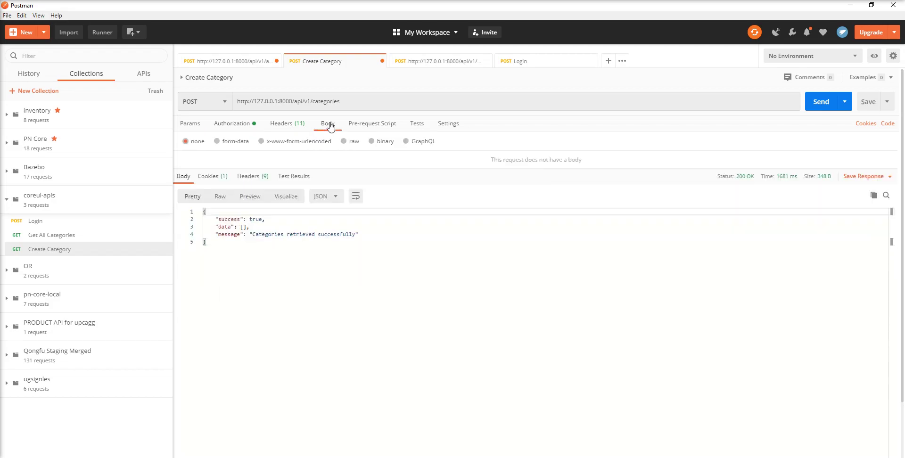
pyautogui.click(218, 142)
pyautogui.click(236, 173)
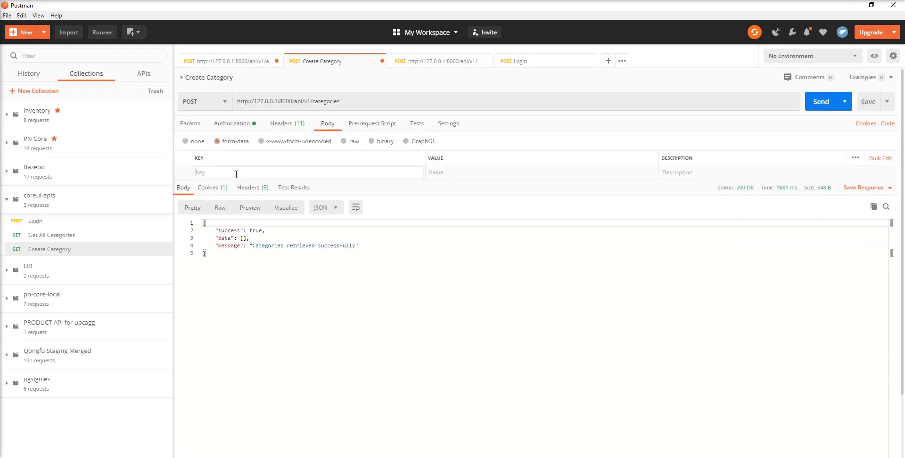
pyautogui.write('name')
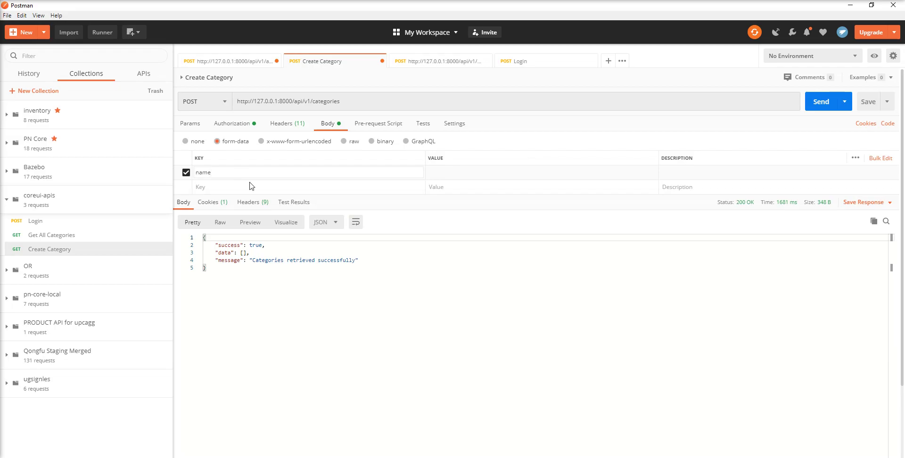
pyautogui.click(461, 173)
pyautogui.click(868, 106)
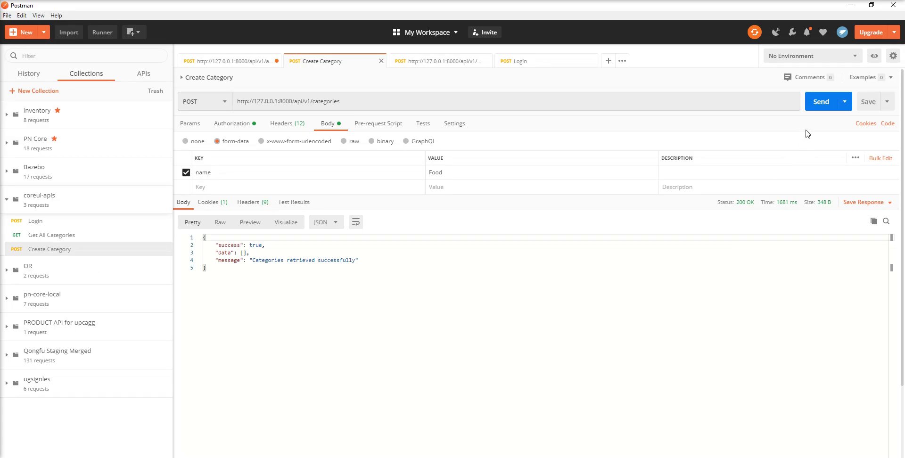
pyautogui.click(821, 102)
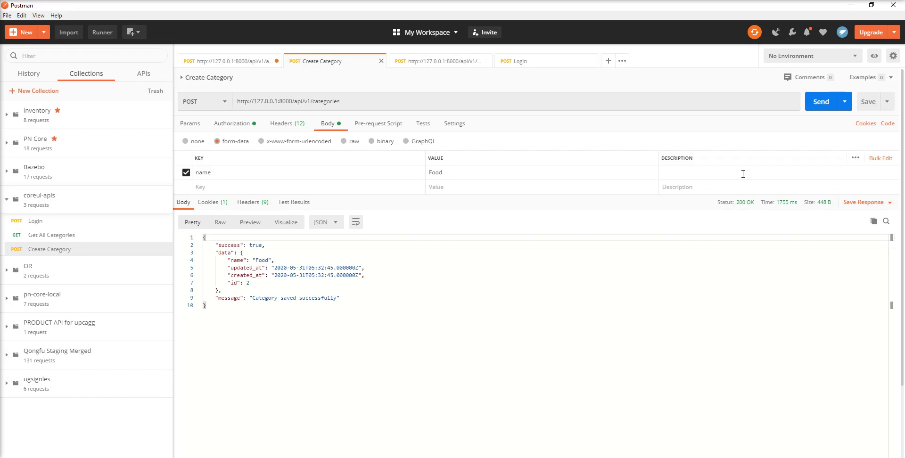
pyautogui.click(71, 235)
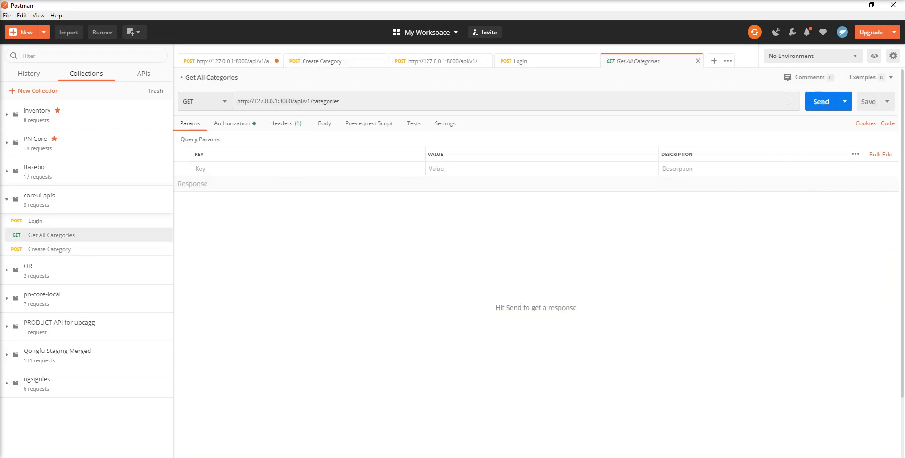
# Step: Resend Get All Categories to confirm Food now appears with id 2
pyautogui.click(821, 109)
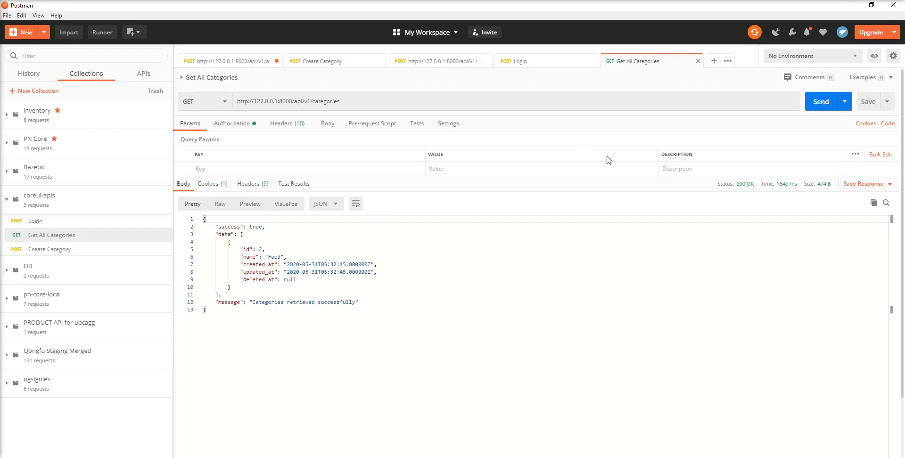
# Step: Save a copy of Get All Categories into coreui-apis as 'Get Single Category'
pyautogui.click(888, 109)
pyautogui.click(853, 124)
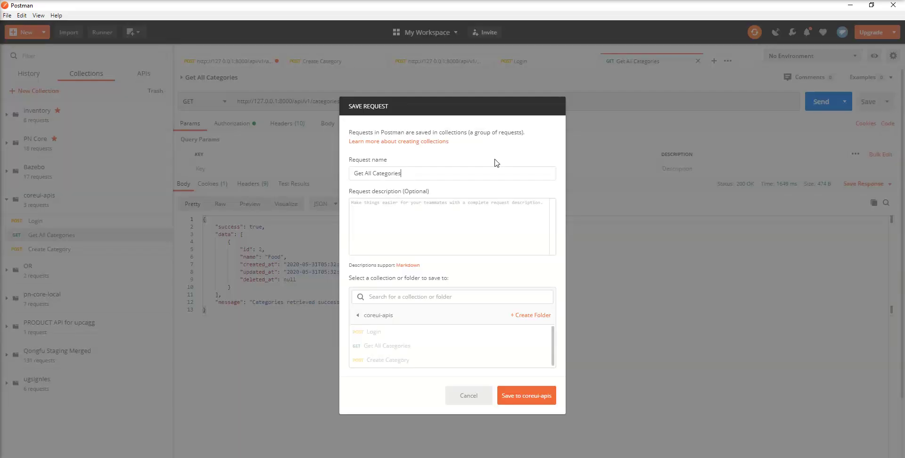
pyautogui.doubleClick(369, 173)
pyautogui.press('BackSpace')
pyautogui.write('Single')
pyautogui.click(526, 396)
# Step: Append /2 to the request URL, then save and send it
pyautogui.click(346, 100)
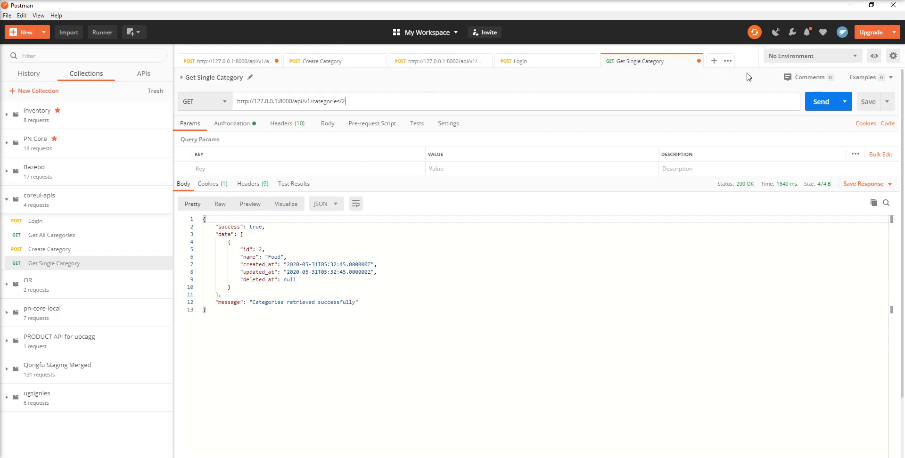
pyautogui.click(869, 101)
pyautogui.click(828, 108)
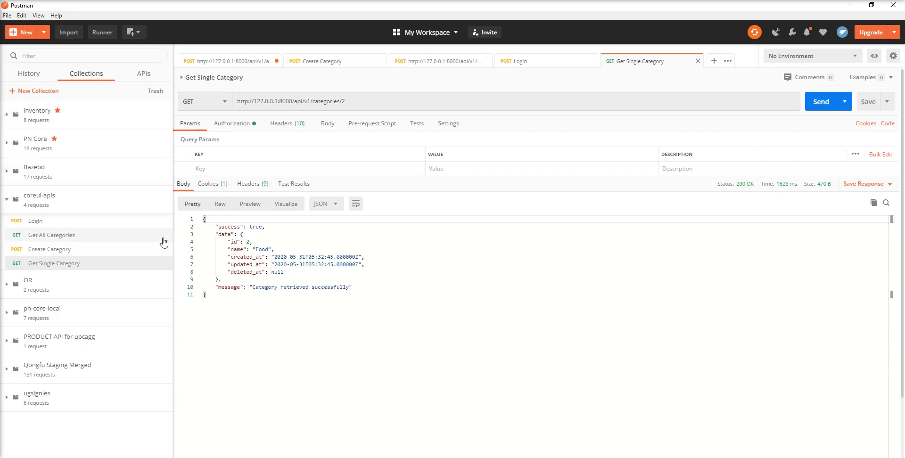
pyautogui.click(165, 208)
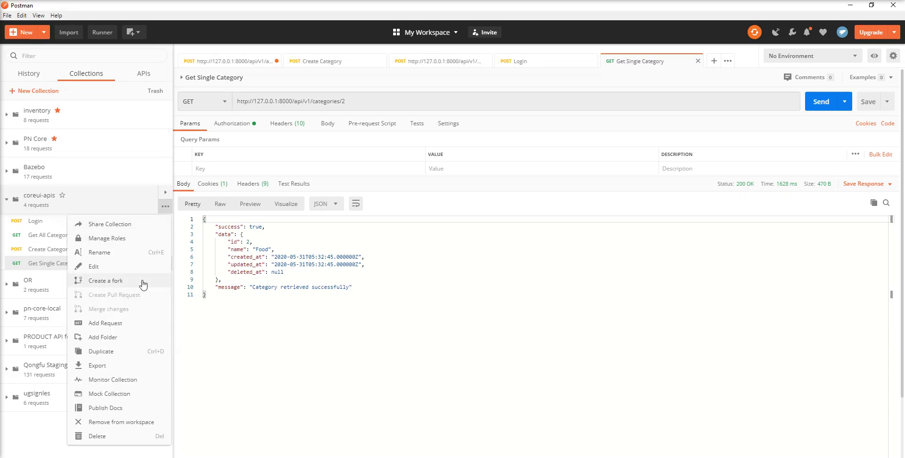
# Step: Export the coreui-apis collection in v2.1 format to the Desktop
pyautogui.click(99, 367)
pyautogui.click(534, 292)
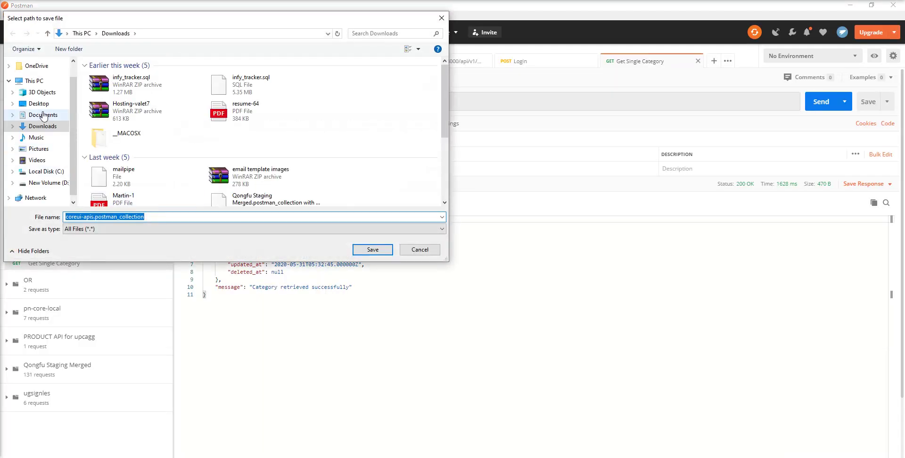
pyautogui.click(40, 104)
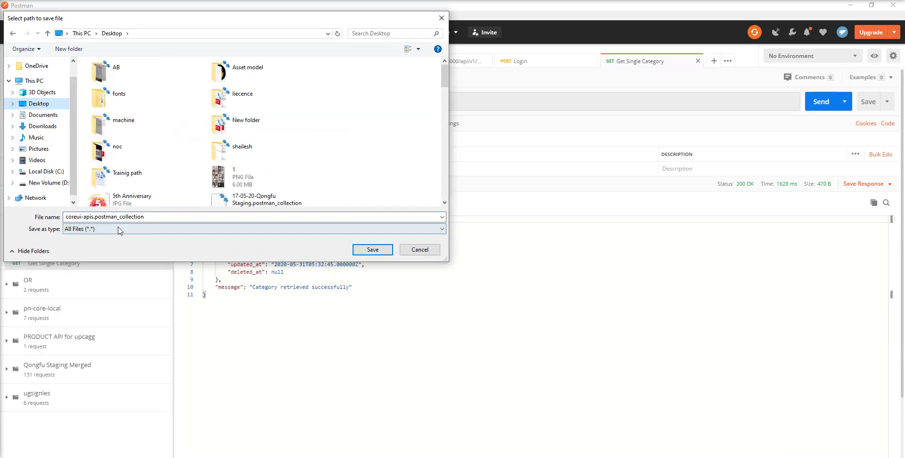
pyautogui.click(365, 250)
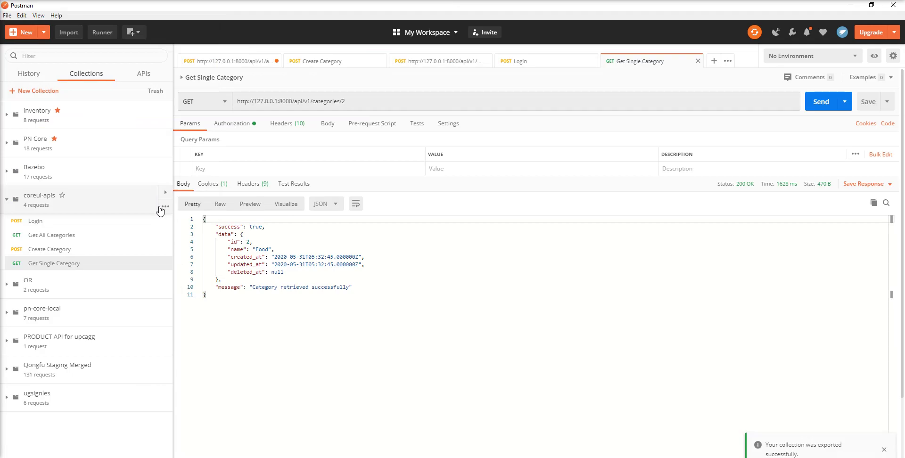
# Step: Delete the coreui-apis collection from the workspace
pyautogui.click(165, 206)
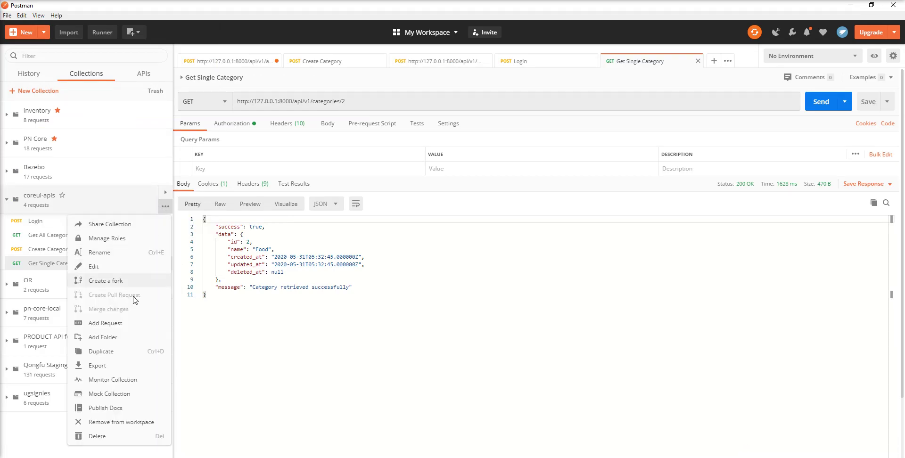
pyautogui.click(111, 436)
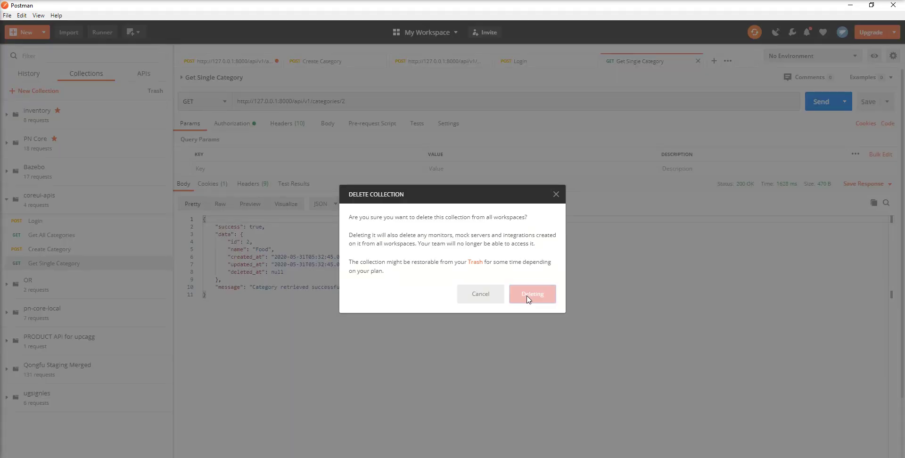
pyautogui.click(530, 296)
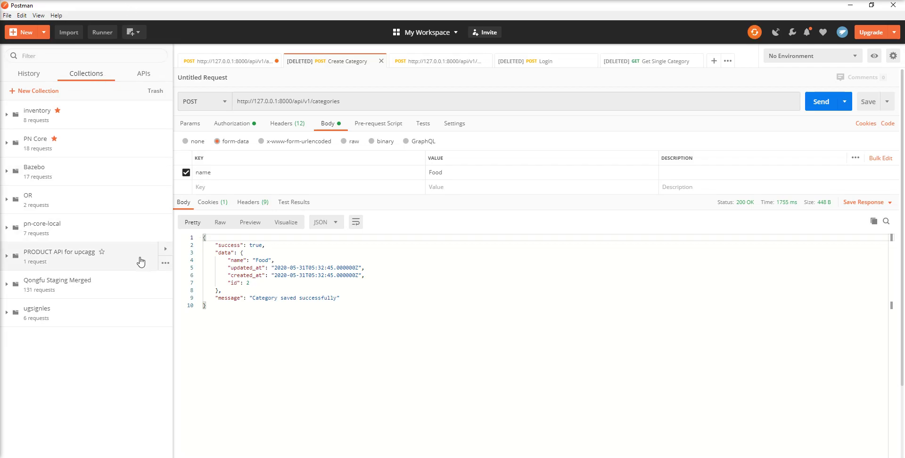
# Step: Import coreui-apis.postman_collection.json from the Desktop and expand it to show its four requests
pyautogui.click(69, 34)
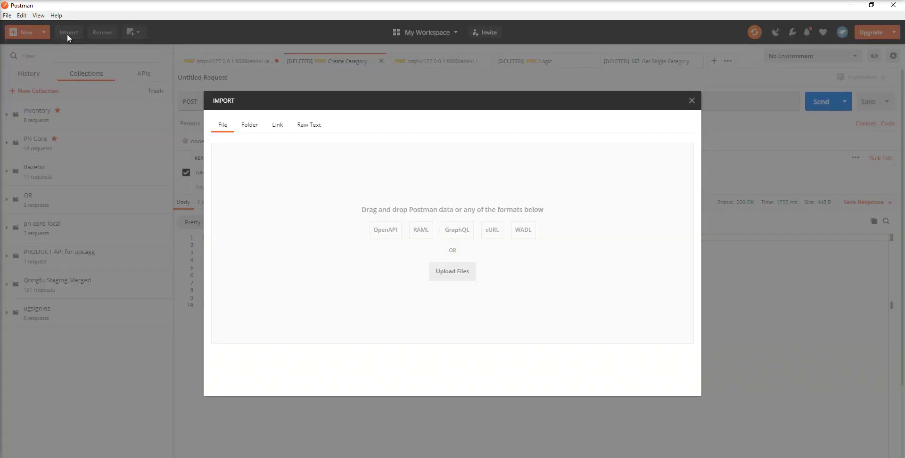
pyautogui.click(442, 277)
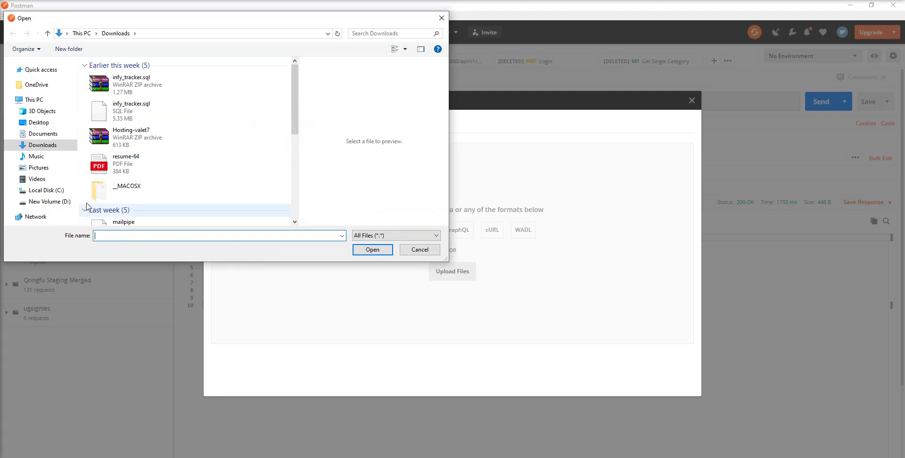
pyautogui.click(38, 122)
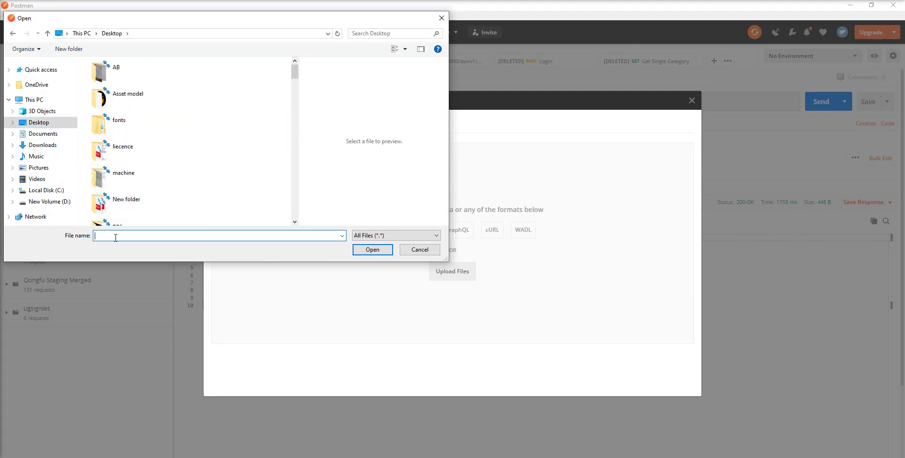
pyautogui.write('cor')
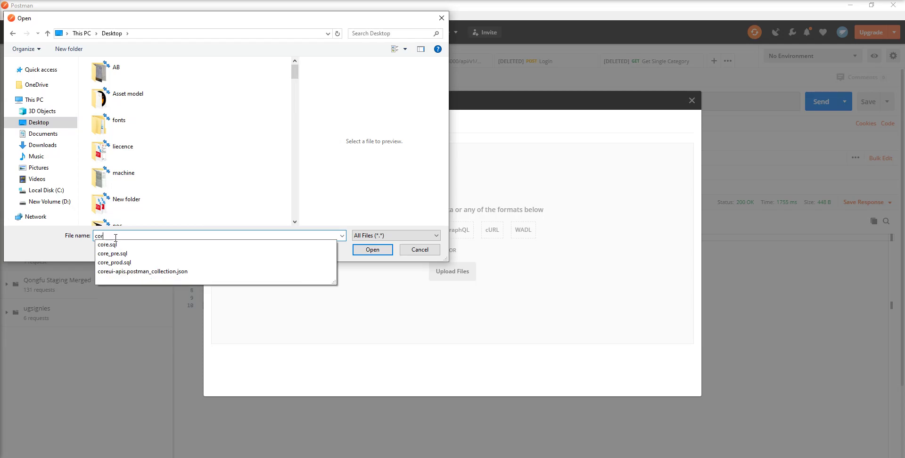
pyautogui.click(114, 272)
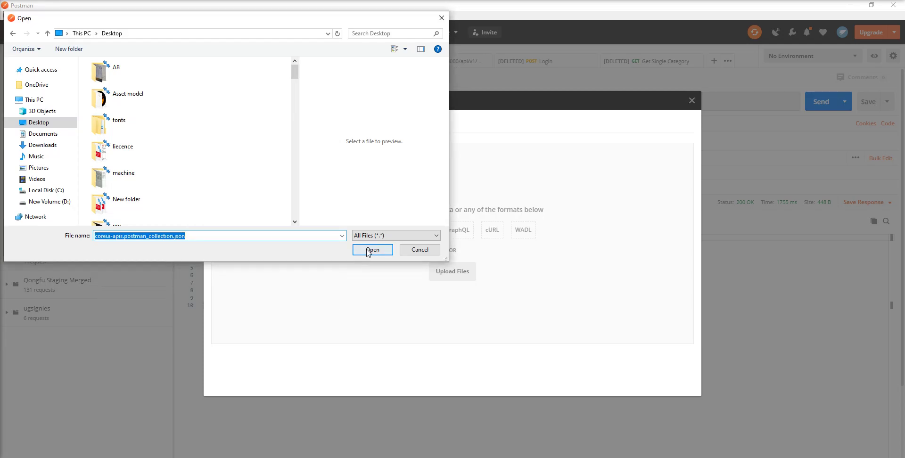
pyautogui.click(372, 250)
pyautogui.click(678, 380)
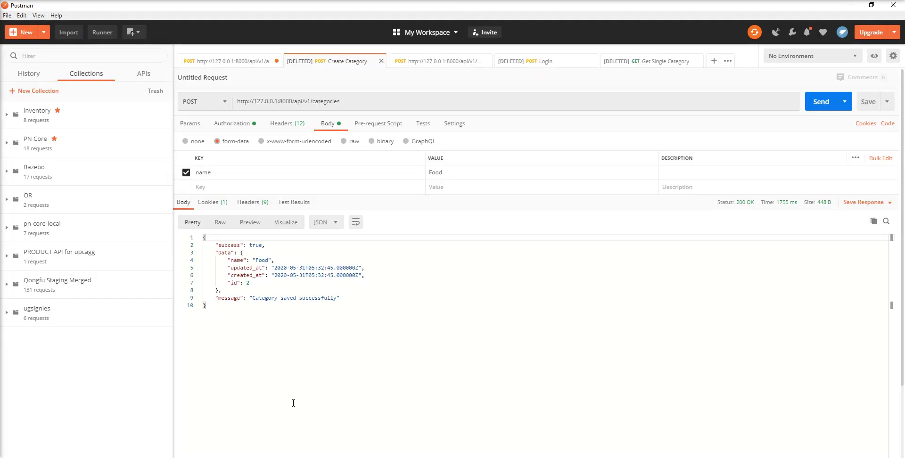
pyautogui.click(38, 206)
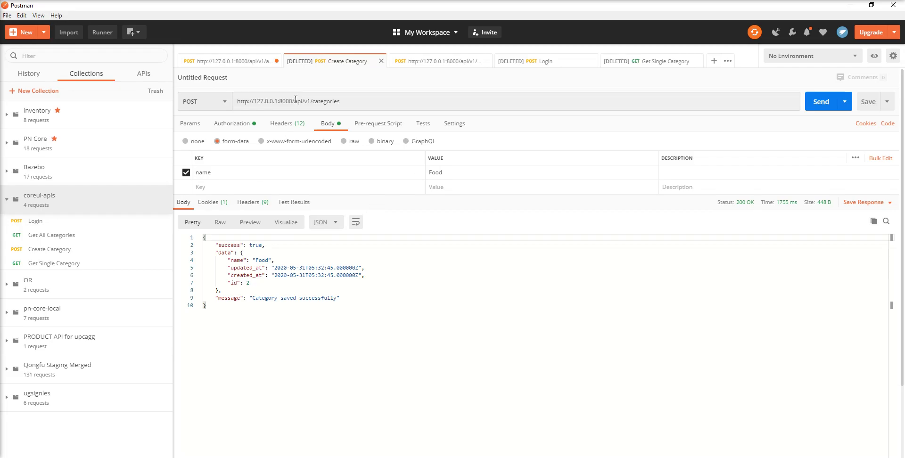
pyautogui.moveTo(294, 100); pyautogui.dragTo(241, 101)
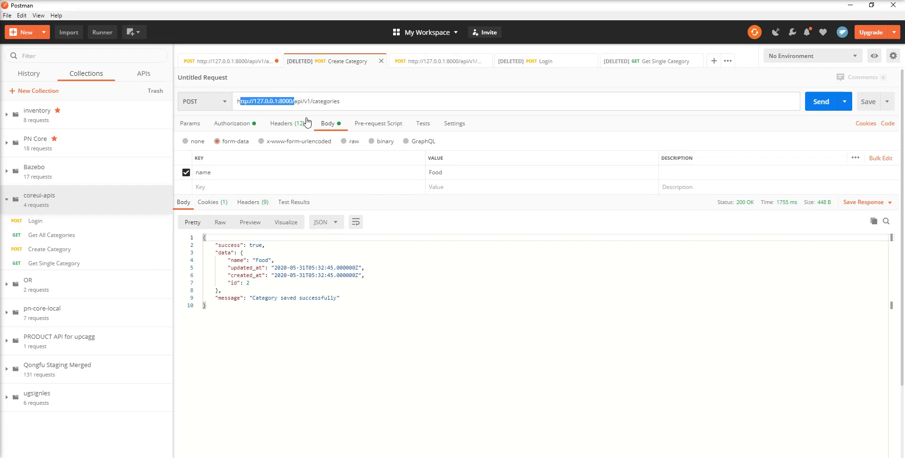
pyautogui.click(371, 108)
pyautogui.moveTo(294, 102); pyautogui.dragTo(241, 103)
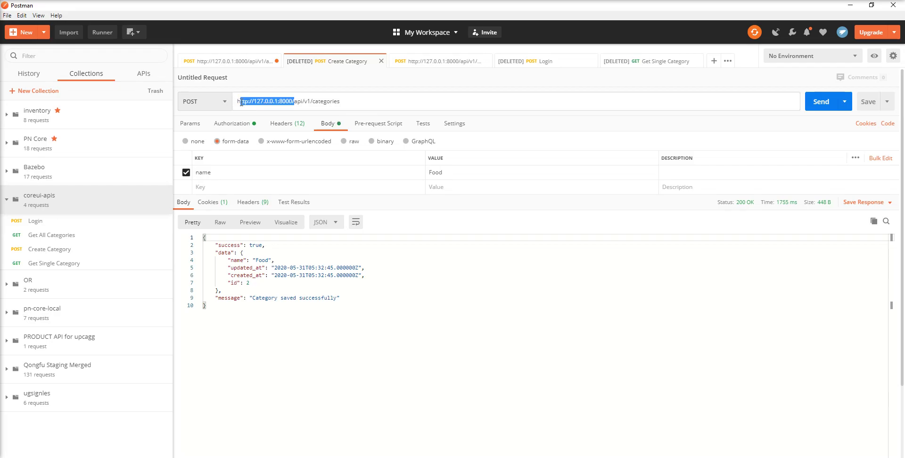
pyautogui.click(355, 102)
pyautogui.moveTo(238, 101); pyautogui.dragTo(282, 99)
pyautogui.press('BackSpace')
pyautogui.hotkey('ctrl', 'z')
pyautogui.press('BackSpace')
pyautogui.write('{{host}}')
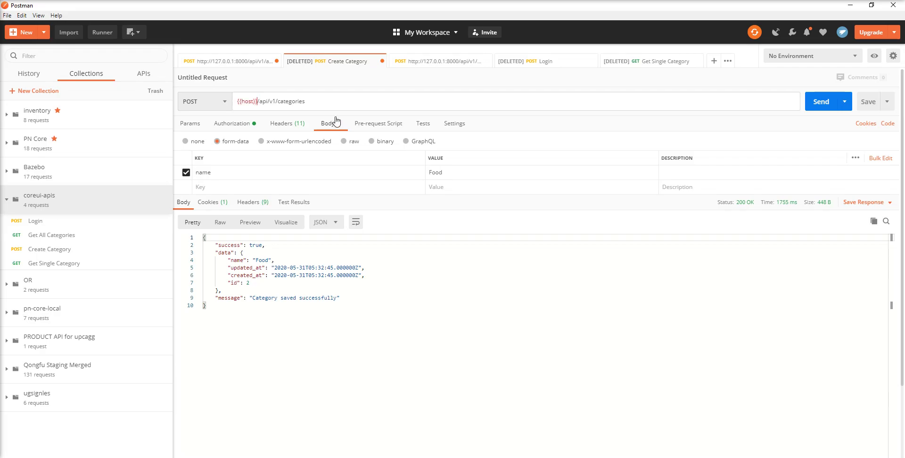
# Step: Try saving the untitled request twice, cancelling the Save Request dialog each time
pyautogui.hotkey('ctrl', 's')
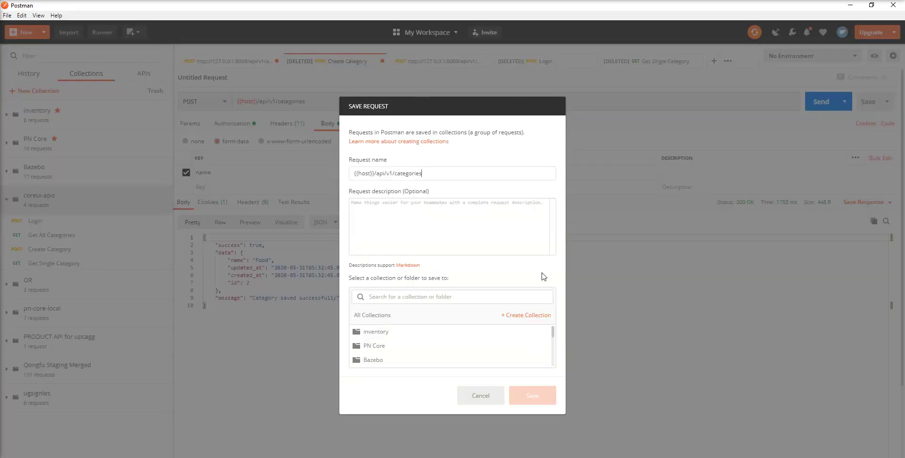
pyautogui.click(477, 396)
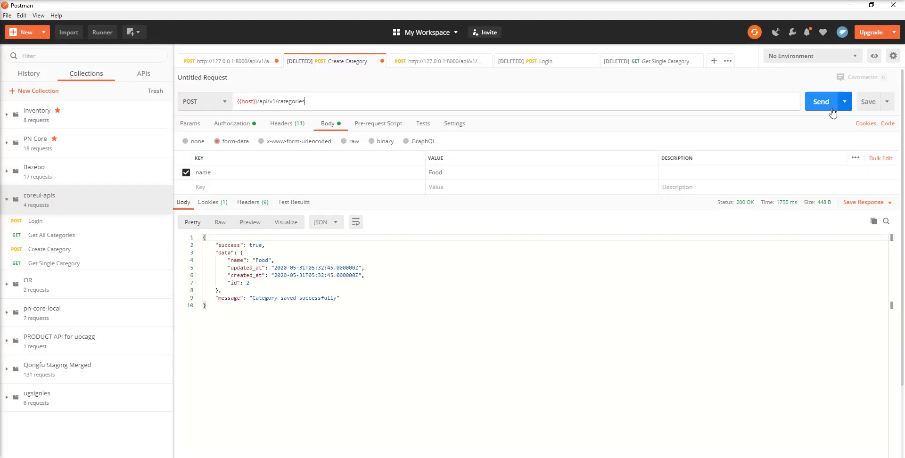
pyautogui.click(870, 102)
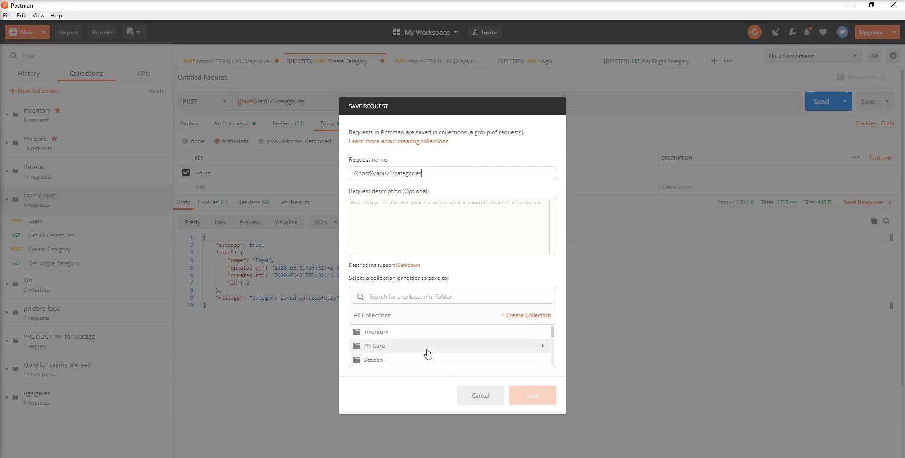
pyautogui.click(482, 396)
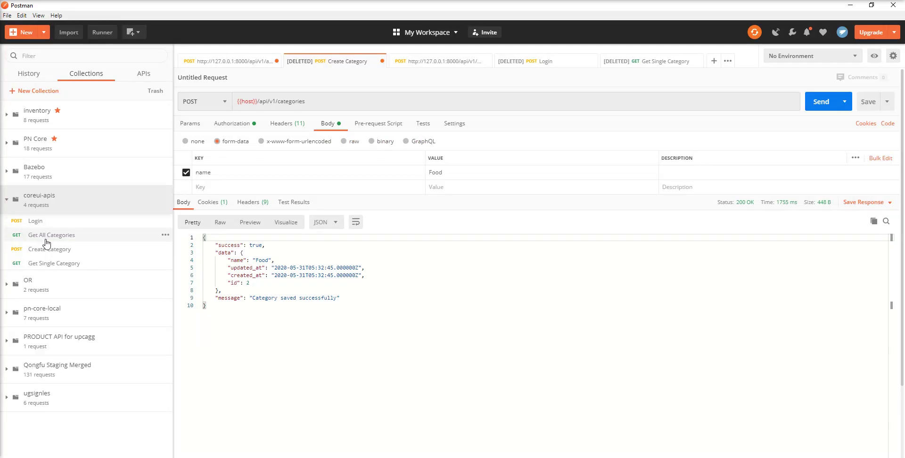
# Step: Change Get Single Category's URL to {{host}}/api/v1/categories/2 and save it
pyautogui.click(54, 266)
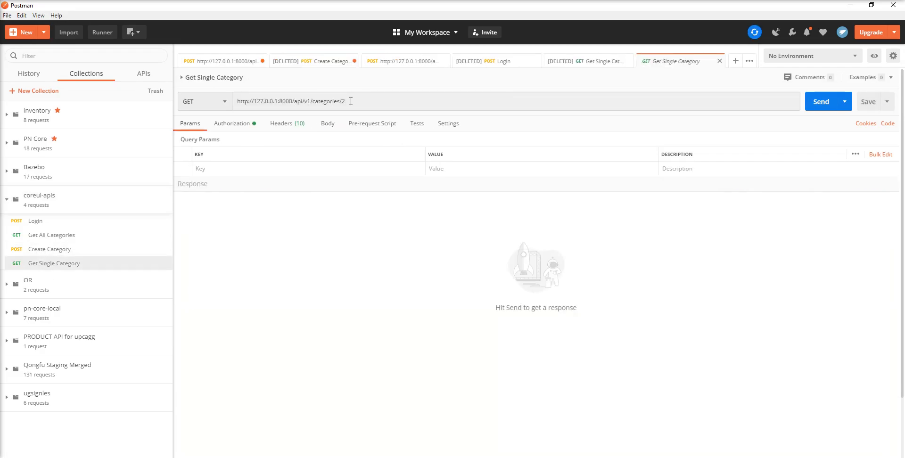
pyautogui.moveTo(293, 101); pyautogui.dragTo(222, 104)
pyautogui.hotkey('ctrl', 'c')
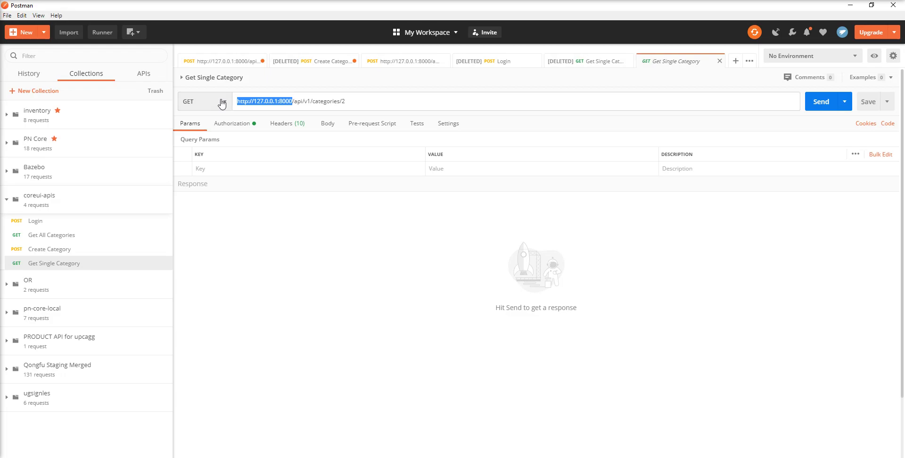
pyautogui.press('BackSpace')
pyautogui.write('{{')
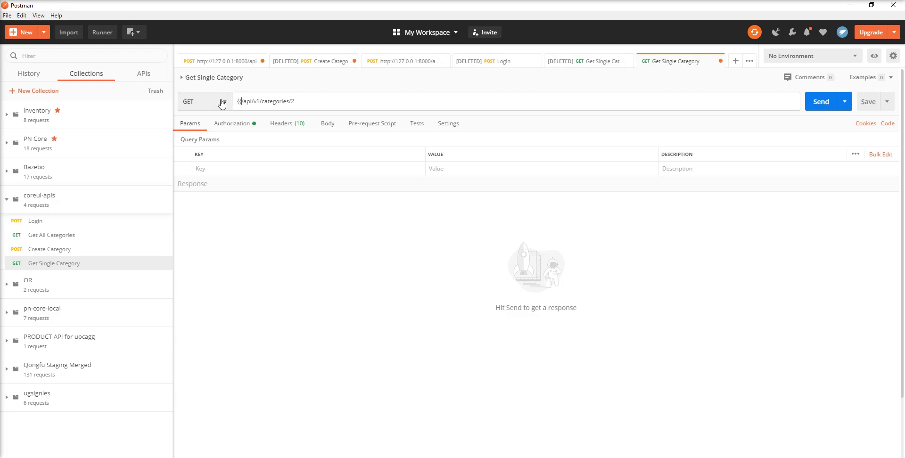
pyautogui.write('}}')
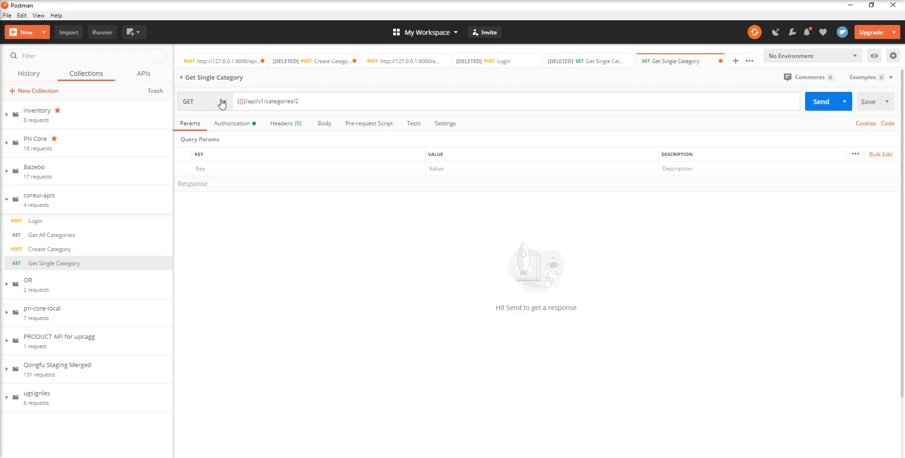
pyautogui.write('host')
pyautogui.press('BackSpace')
pyautogui.press('BackSpace')
pyautogui.press('BackSpace')
pyautogui.press('BackSpace')
pyautogui.press('BackSpace')
pyautogui.write('host}')
pyautogui.click(869, 101)
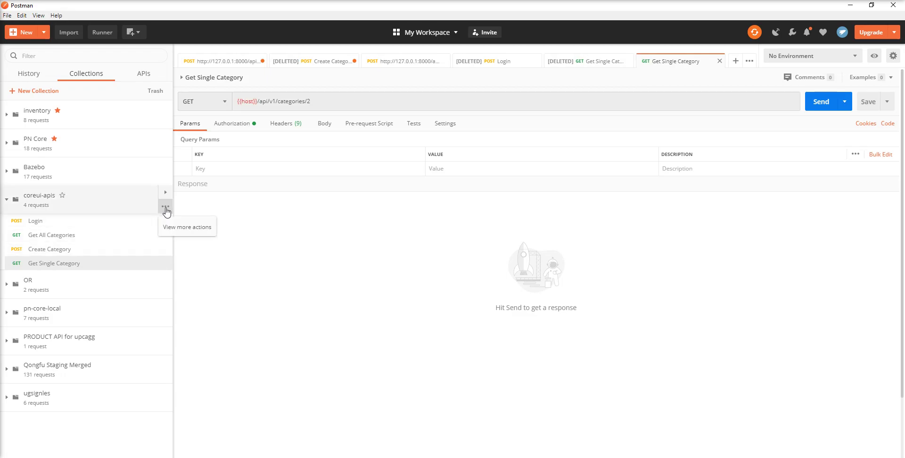
pyautogui.click(165, 208)
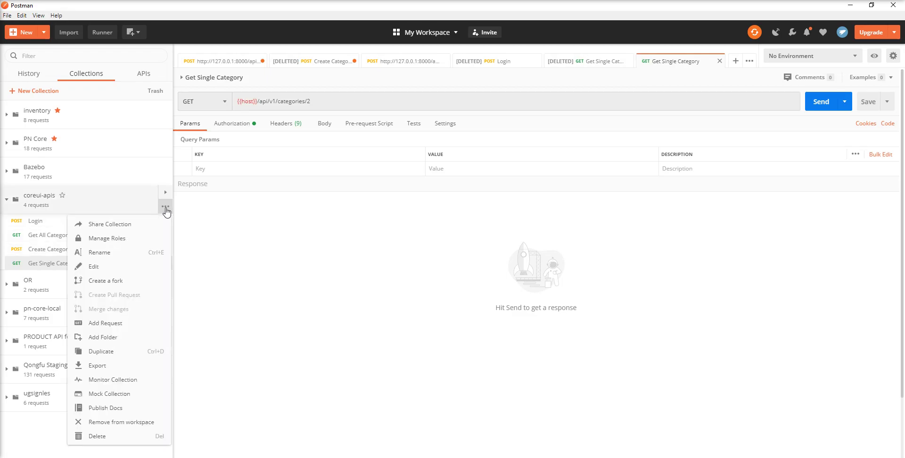
pyautogui.click(116, 265)
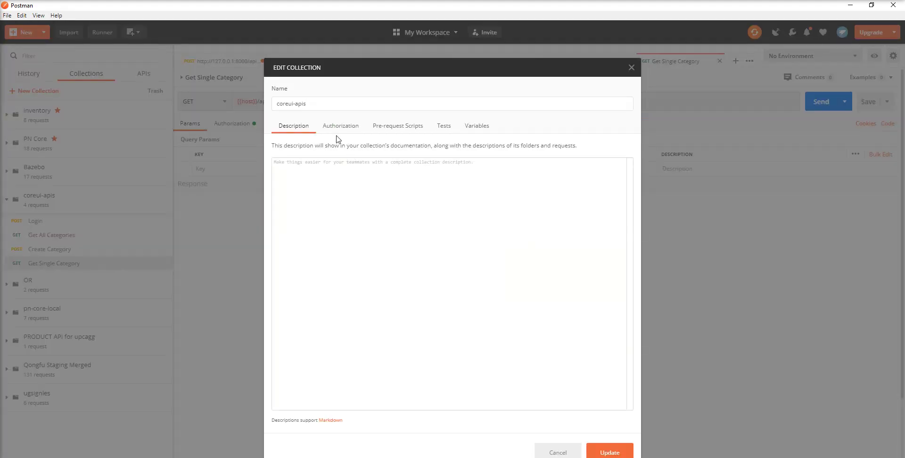
pyautogui.click(481, 131)
pyautogui.click(318, 182)
pyautogui.write('host')
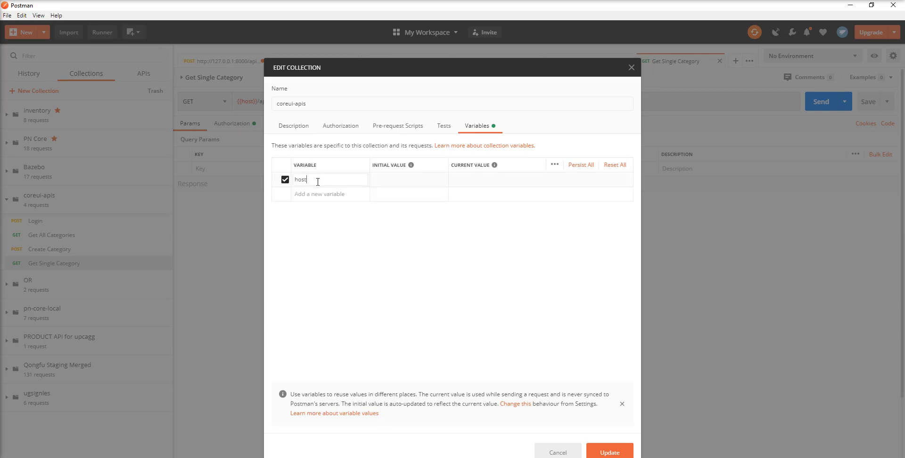
pyautogui.hotkey('ctrl', 'v')
pyautogui.click(489, 182)
pyautogui.hotkey('ctrl', 'v')
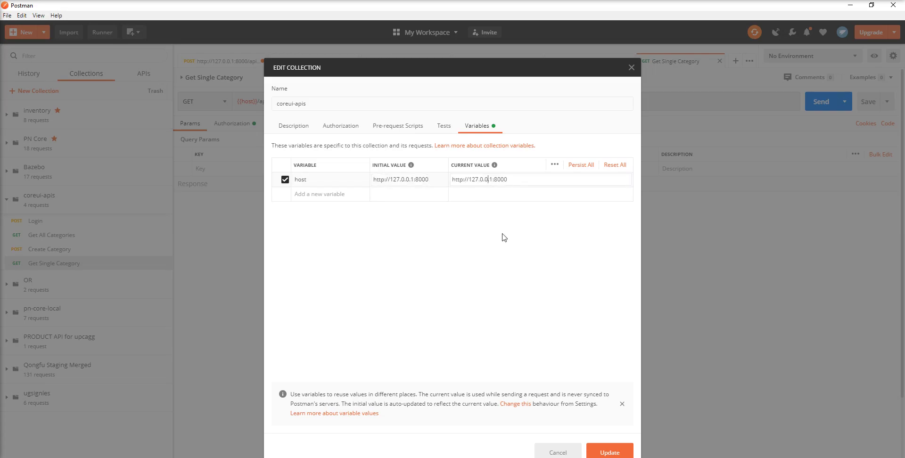
pyautogui.click(613, 454)
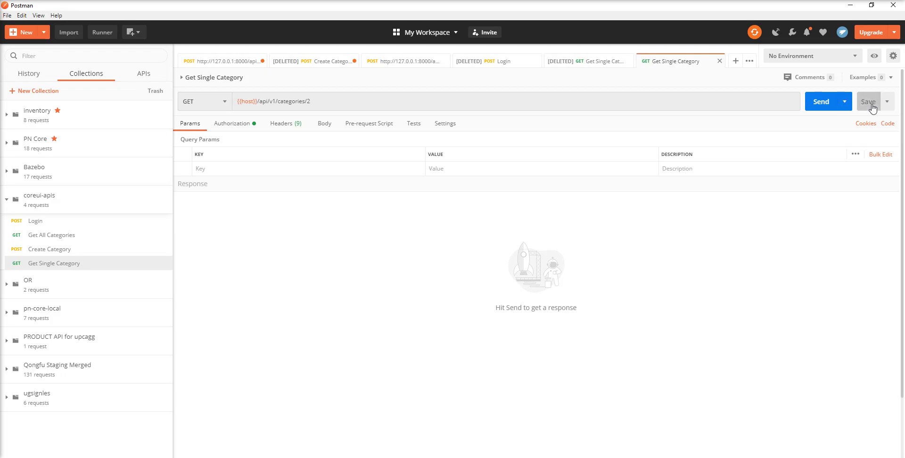
# Step: Send Get Single Category, then switch Create Category's URL to {{host}} and save it
pyautogui.click(825, 104)
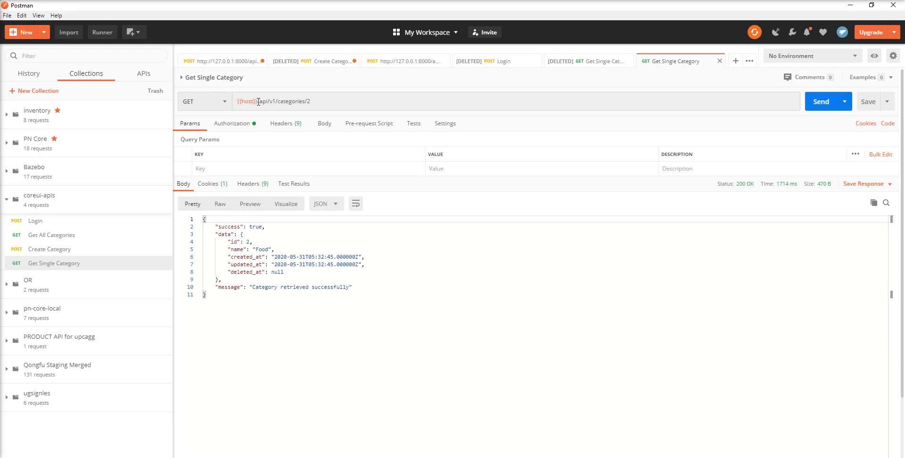
pyautogui.moveTo(258, 101); pyautogui.dragTo(237, 104)
pyautogui.hotkey('ctrl', 'c')
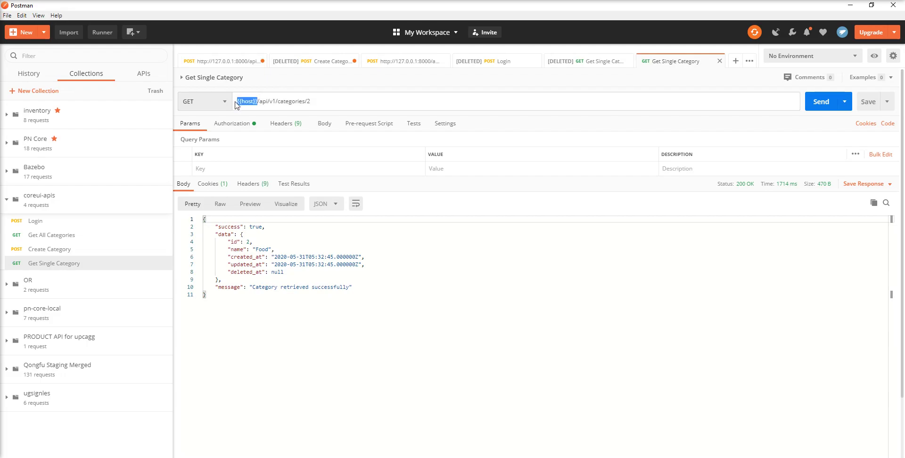
pyautogui.click(50, 250)
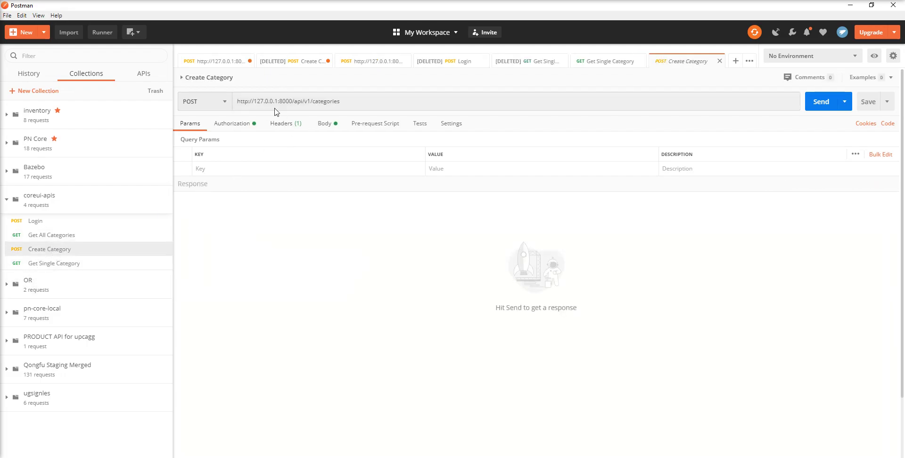
pyautogui.moveTo(292, 101); pyautogui.dragTo(235, 111)
pyautogui.hotkey('ctrl', 'v')
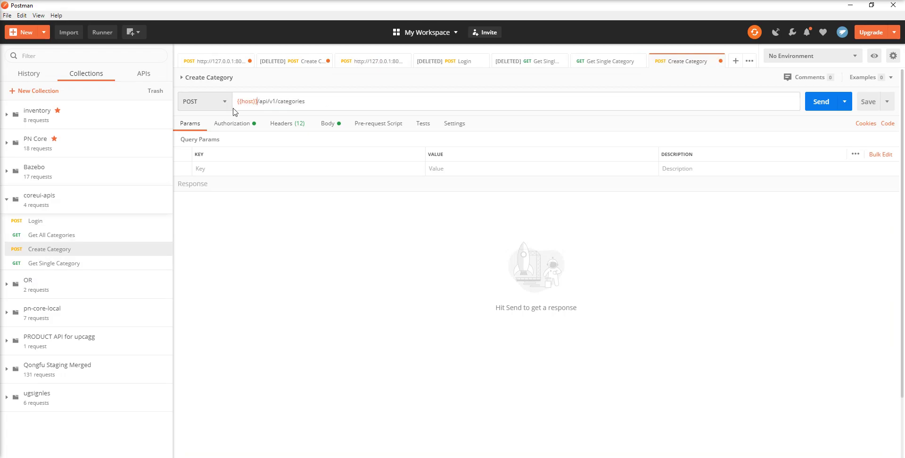
pyautogui.click(868, 102)
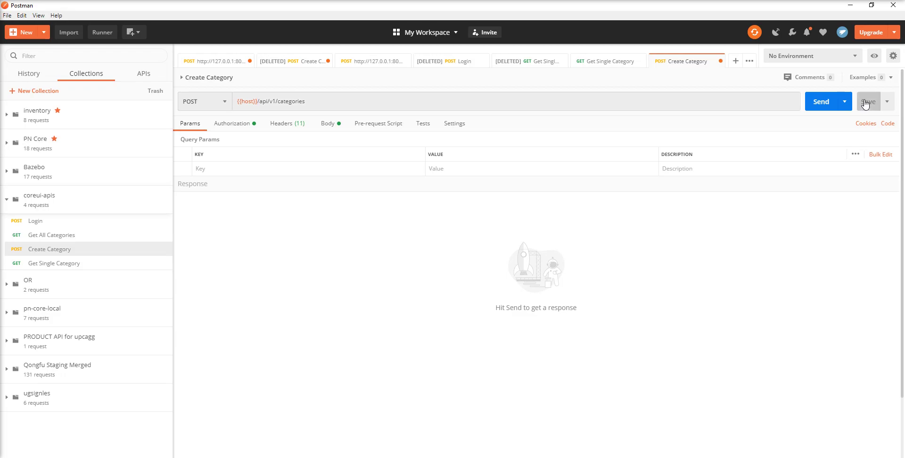
# Step: Replace Get All Categories' local address with {{host}} and save the request
pyautogui.click(65, 239)
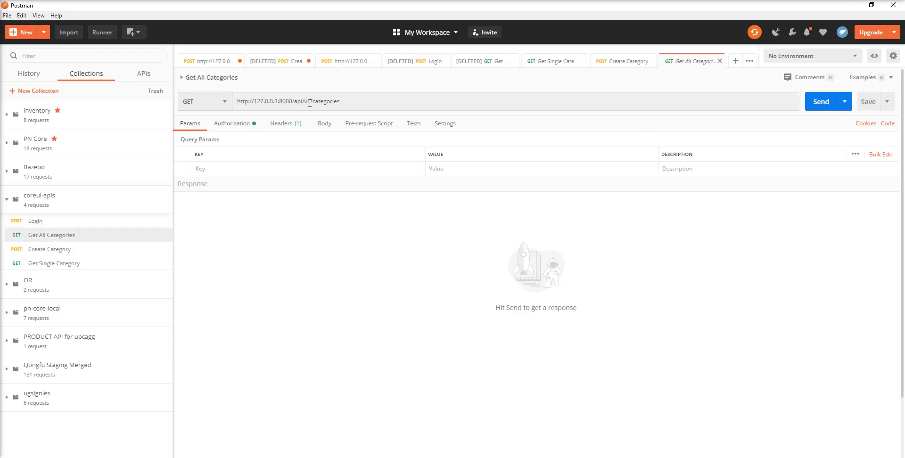
pyautogui.moveTo(294, 102); pyautogui.dragTo(180, 104)
pyautogui.write('{{host}}')
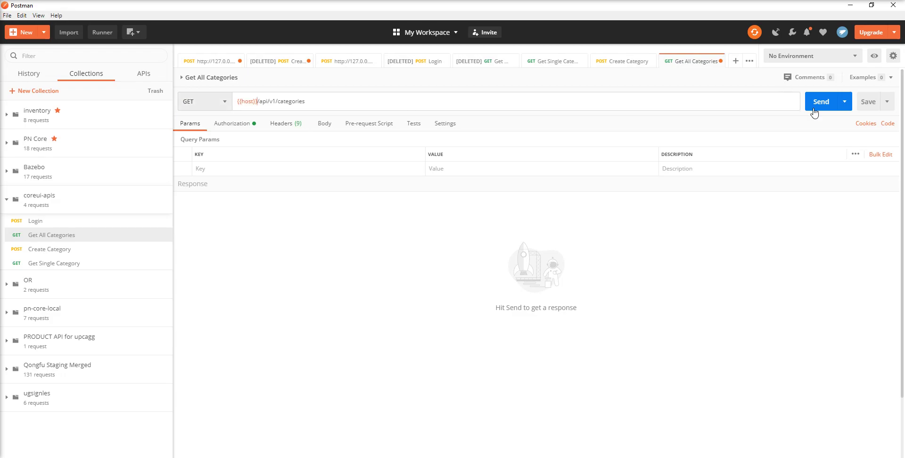
pyautogui.click(868, 104)
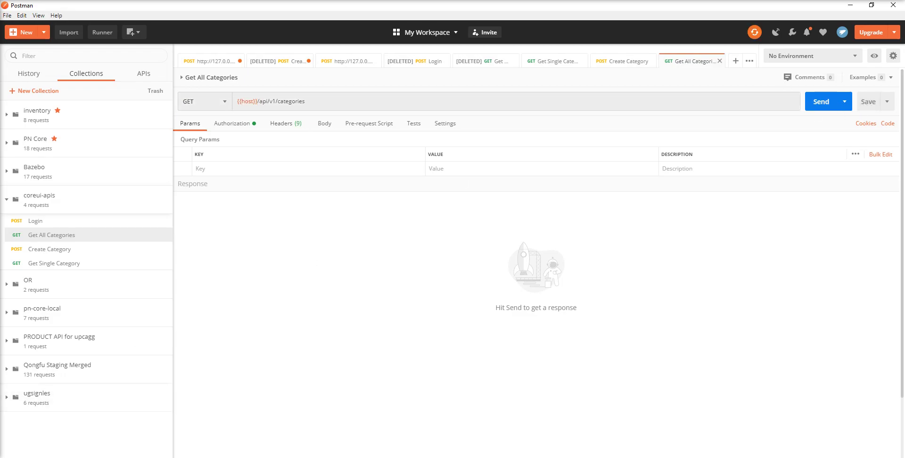
# Step: Change the Login URL to {{host}}/api/v1/auth/login and save it
pyautogui.click(35, 221)
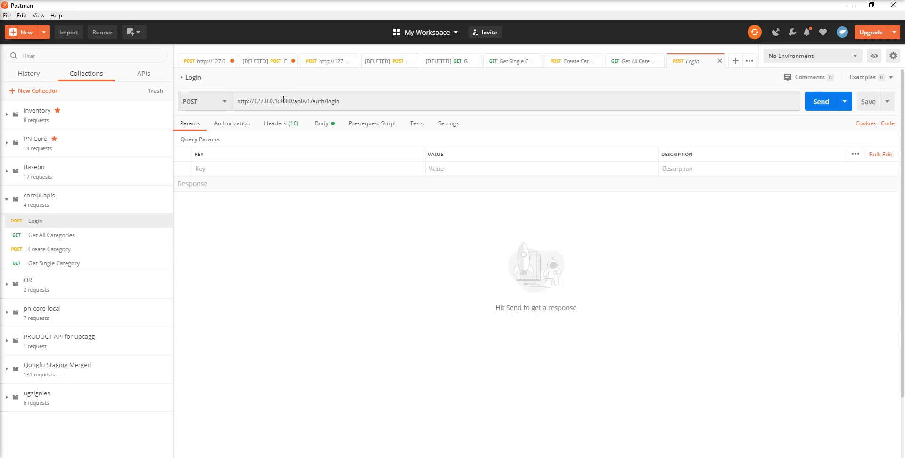
pyautogui.click(294, 100)
pyautogui.moveTo(294, 101); pyautogui.dragTo(163, 104)
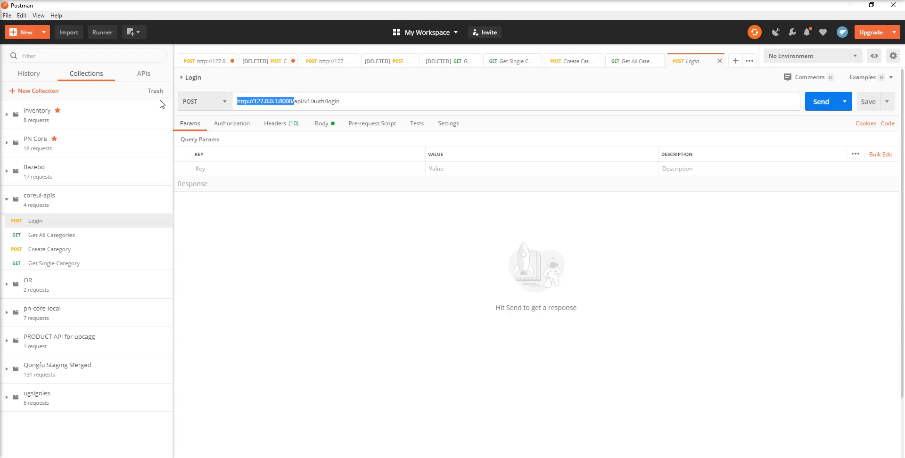
pyautogui.press('BackSpace')
pyautogui.write('{{host}}')
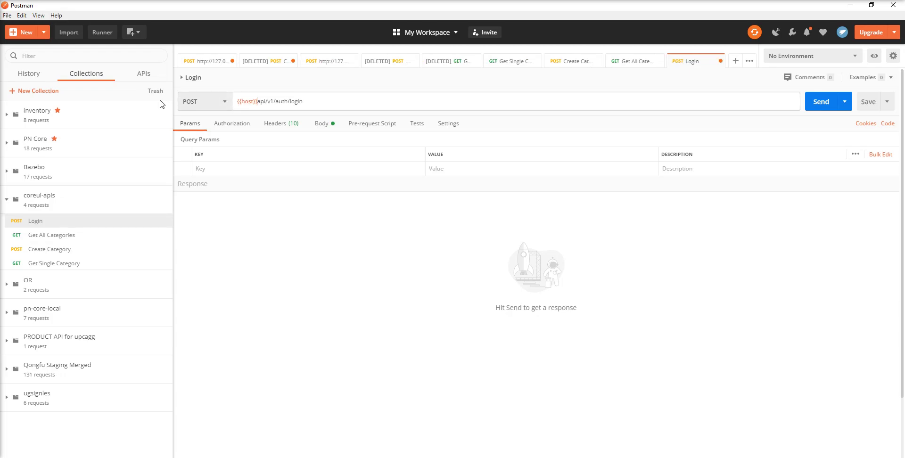
pyautogui.click(862, 107)
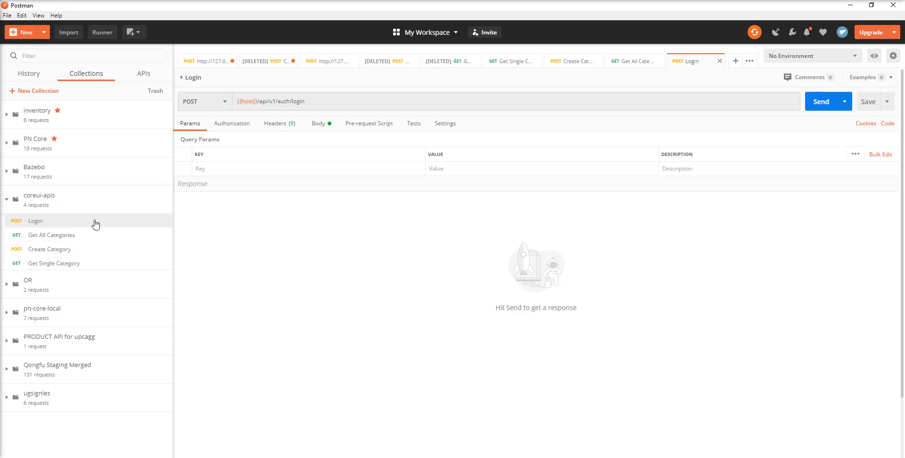
# Step: Add an empty token variable beside host in the coreui-apis collection variables
pyautogui.click(165, 208)
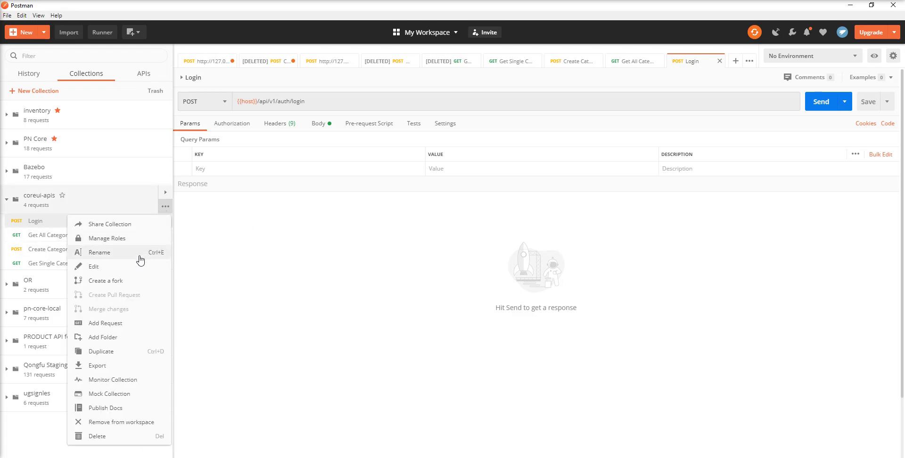
pyautogui.click(129, 267)
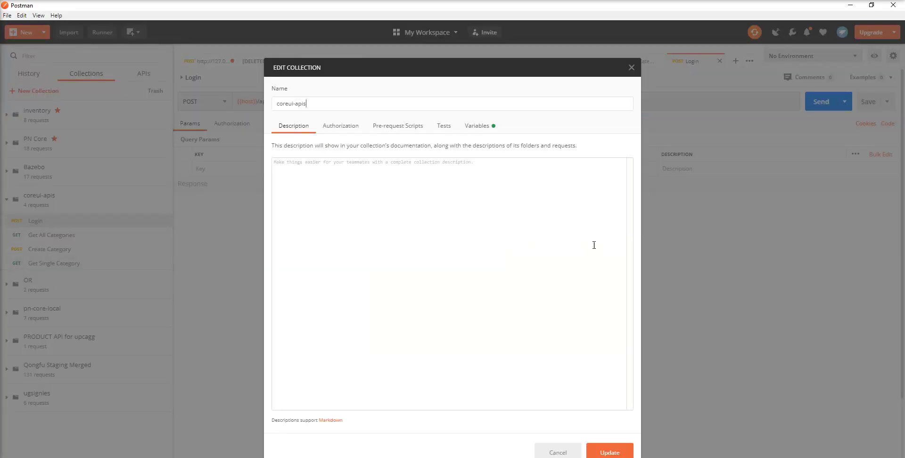
pyautogui.click(477, 125)
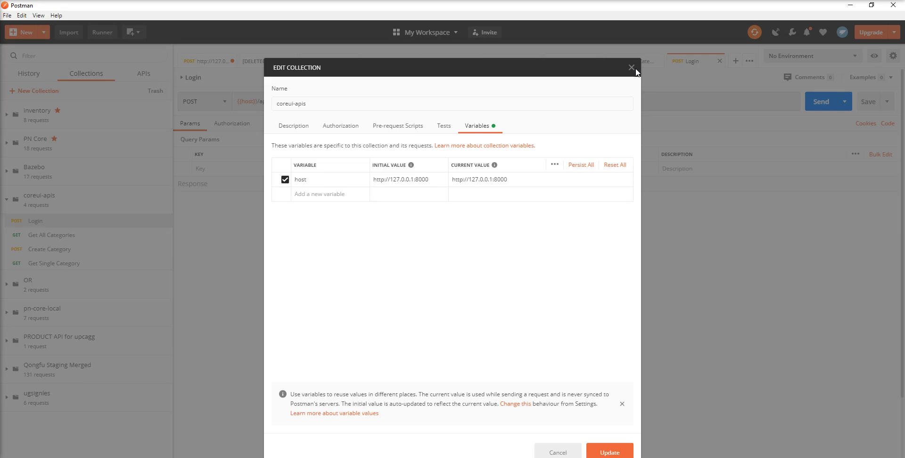
pyautogui.click(327, 194)
pyautogui.write('token')
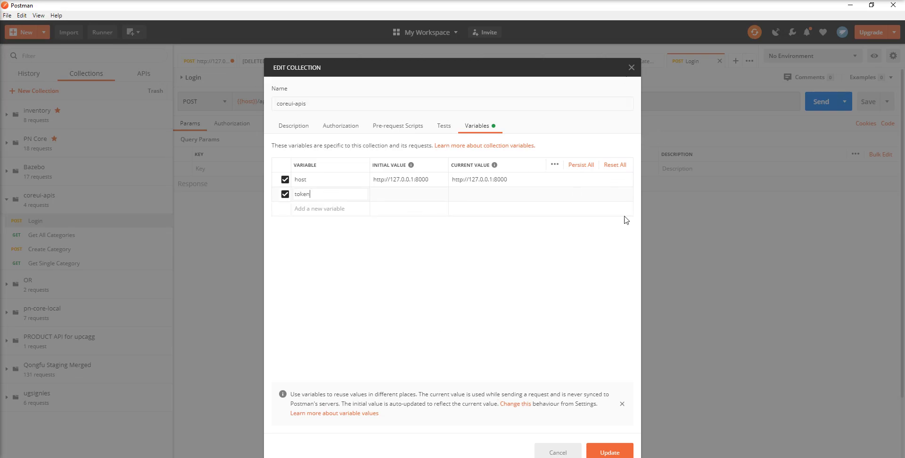
pyautogui.click(604, 450)
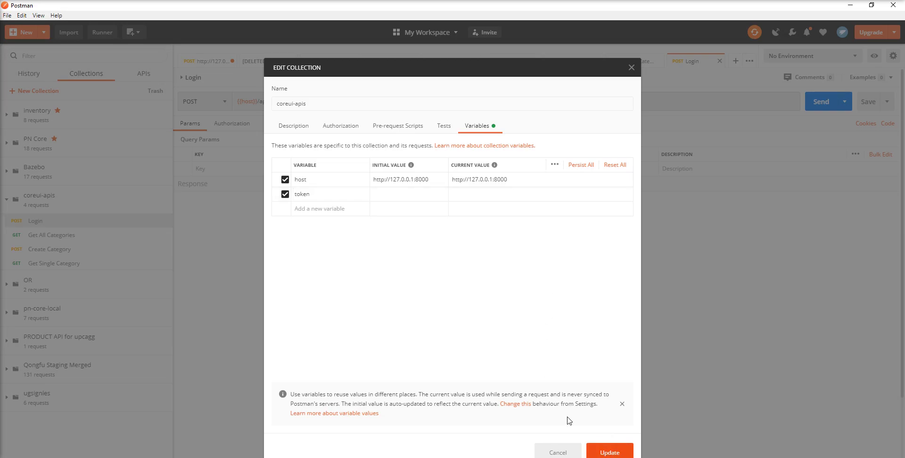
pyautogui.click(230, 124)
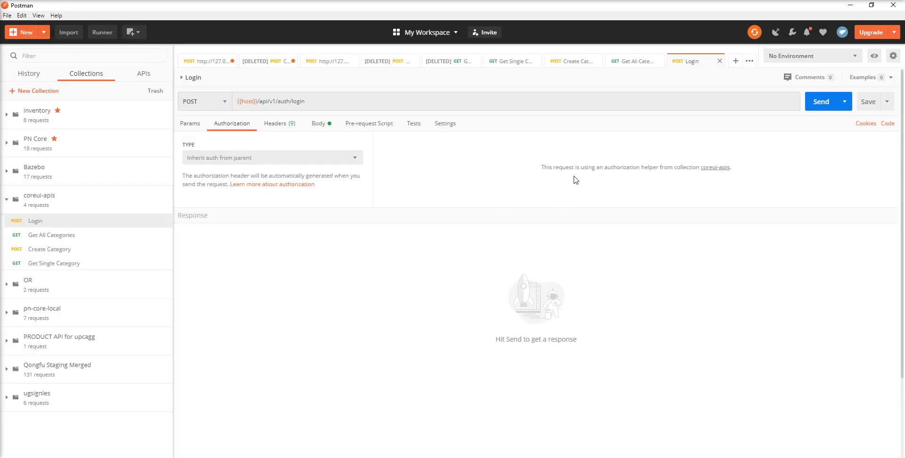
# Step: Replace Get All Categories' hard-coded bearer token with {{toke}} and save the request
pyautogui.click(58, 235)
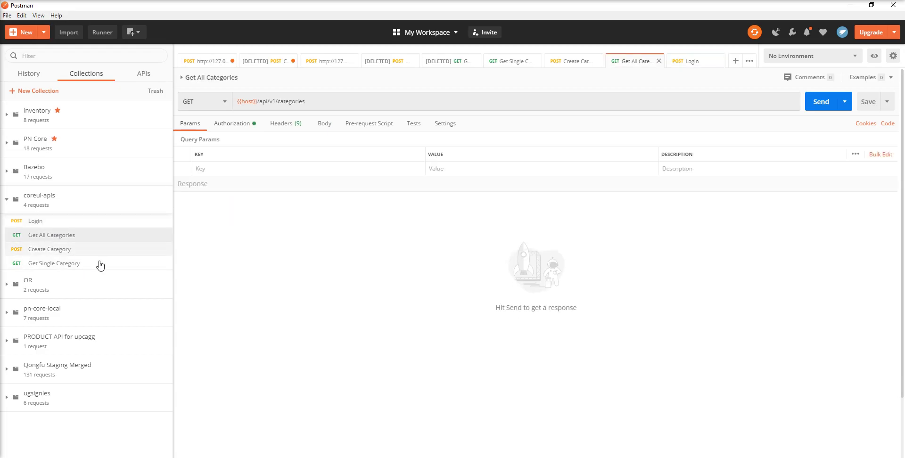
pyautogui.click(232, 123)
pyautogui.click(559, 176)
pyautogui.hotkey('ctrl', 'a')
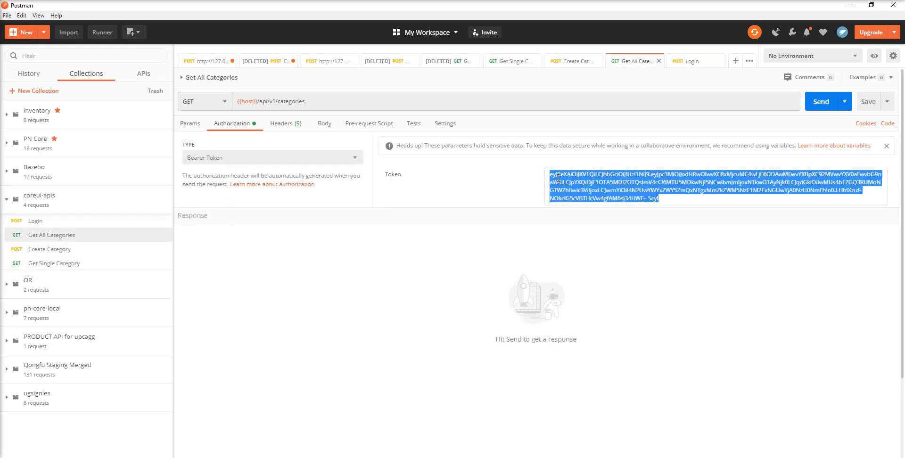
pyautogui.press('BackSpace')
pyautogui.write('{{')
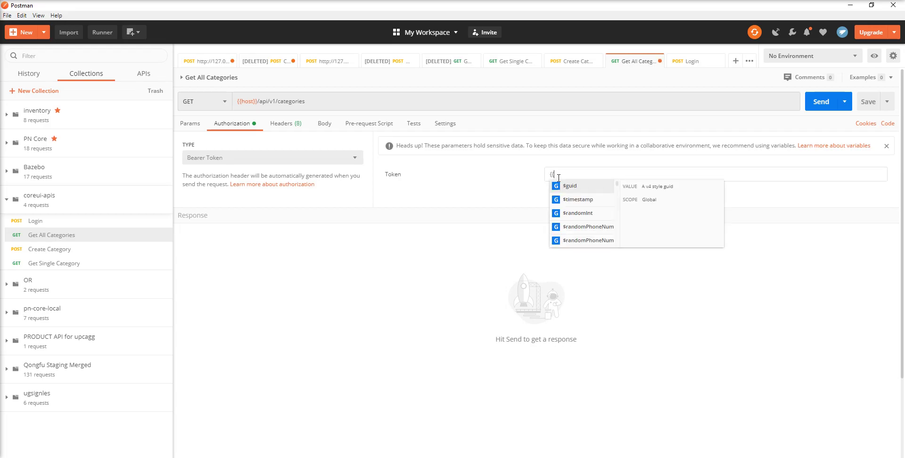
pyautogui.write('toke')
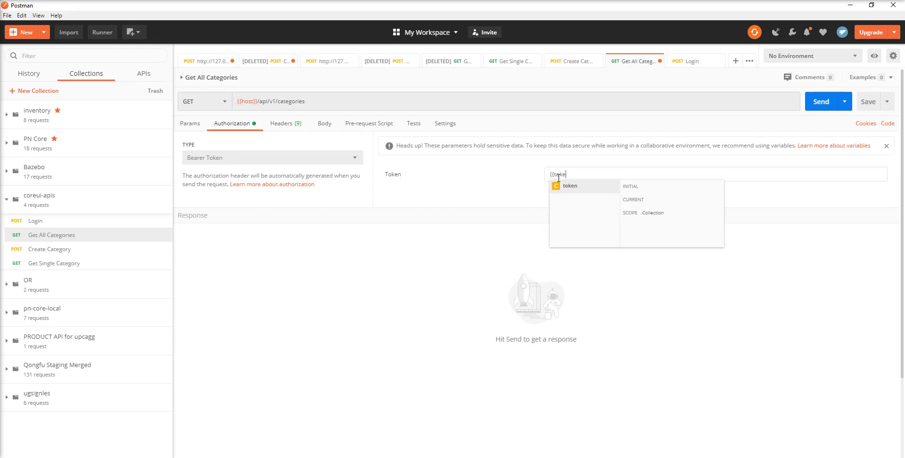
pyautogui.click(868, 102)
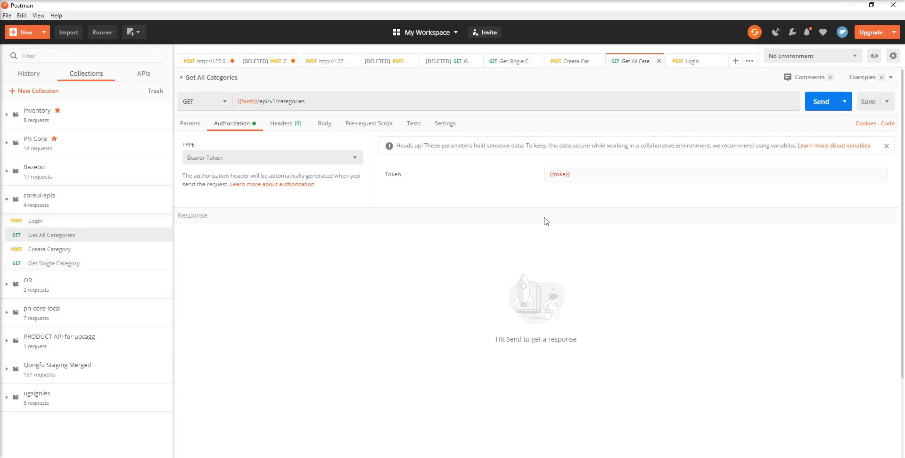
# Step: Paste the copied JWT as the token variable's initial and current values, then update
pyautogui.click(165, 208)
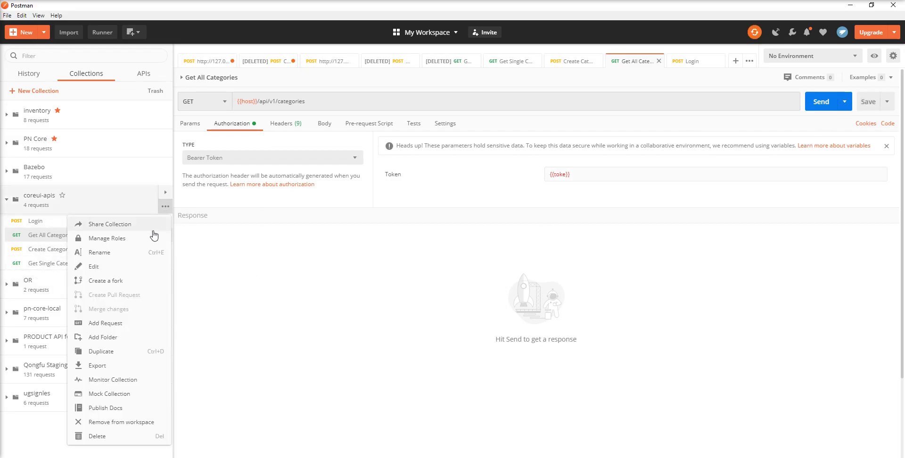
pyautogui.click(115, 267)
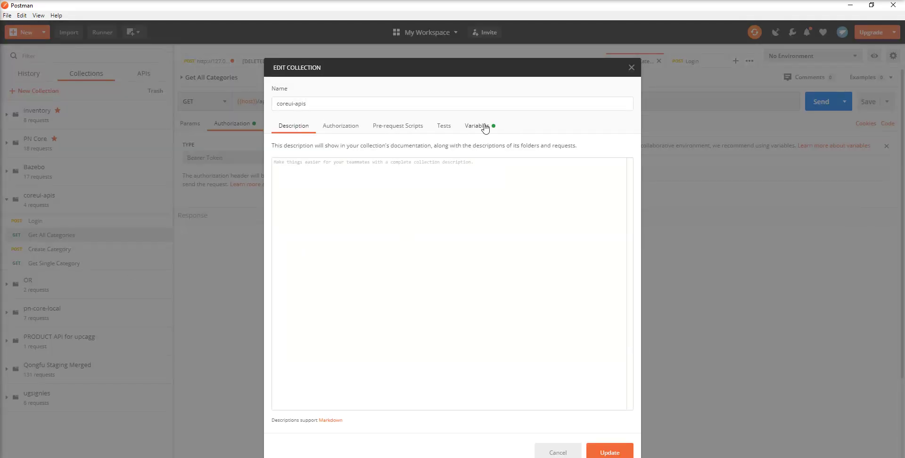
pyautogui.click(481, 127)
pyautogui.click(429, 195)
pyautogui.hotkey('ctrl', 'v')
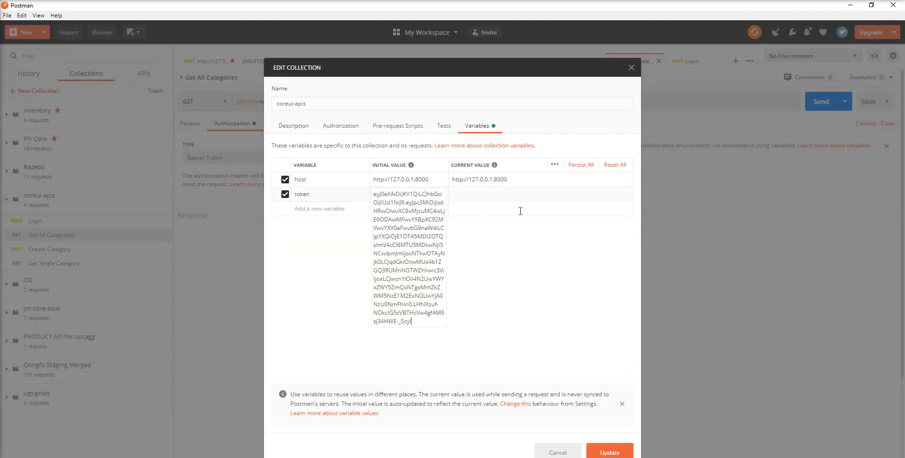
pyautogui.click(497, 195)
pyautogui.hotkey('ctrl', 'v')
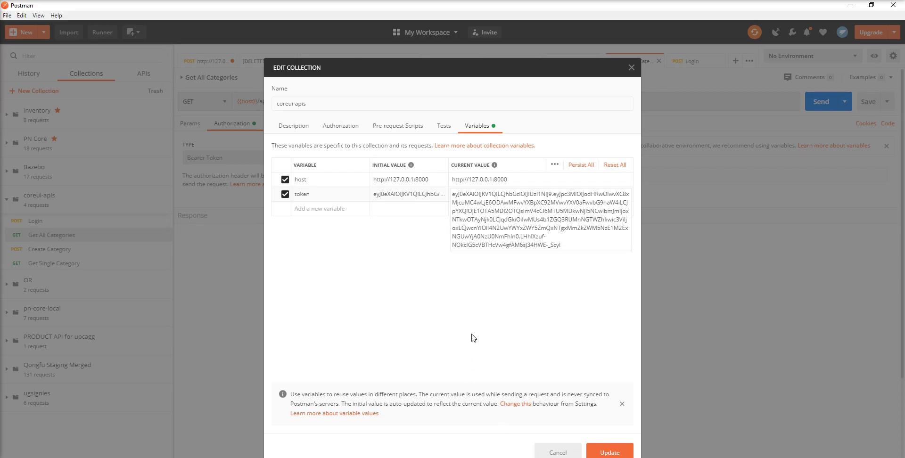
pyautogui.click(608, 452)
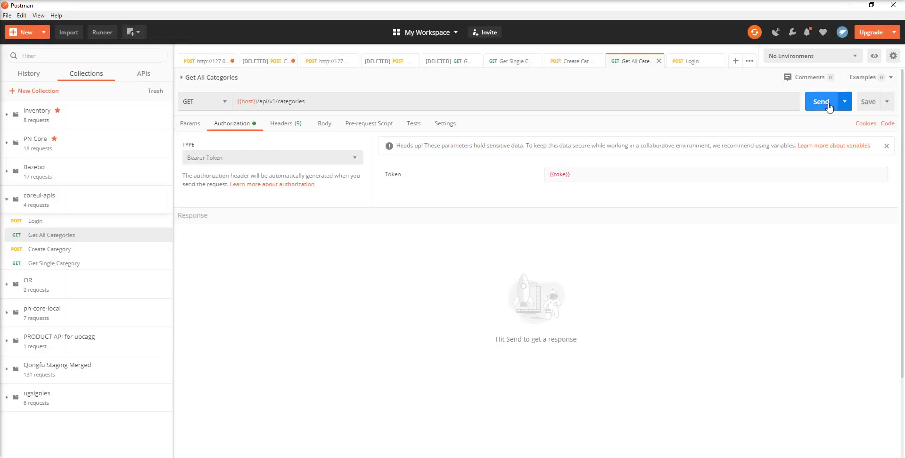
# Step: Send Get All Categories, get 401, and check the token reference against the collection variables
pyautogui.click(825, 102)
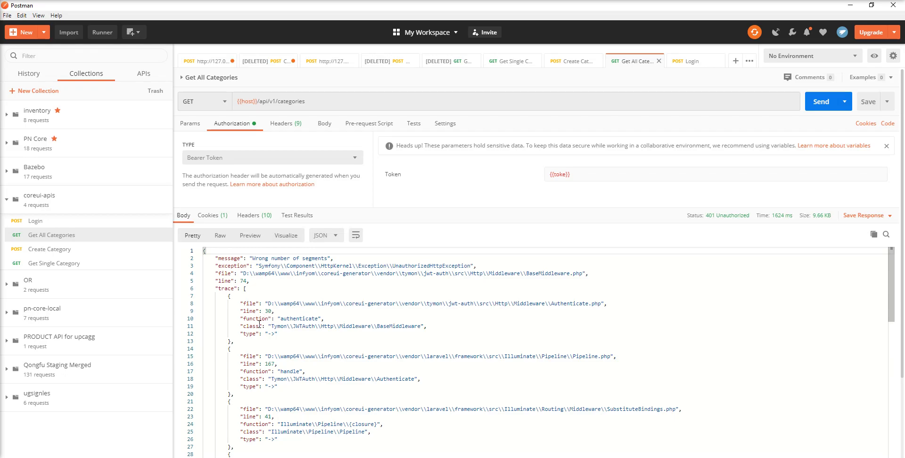
pyautogui.click(555, 176)
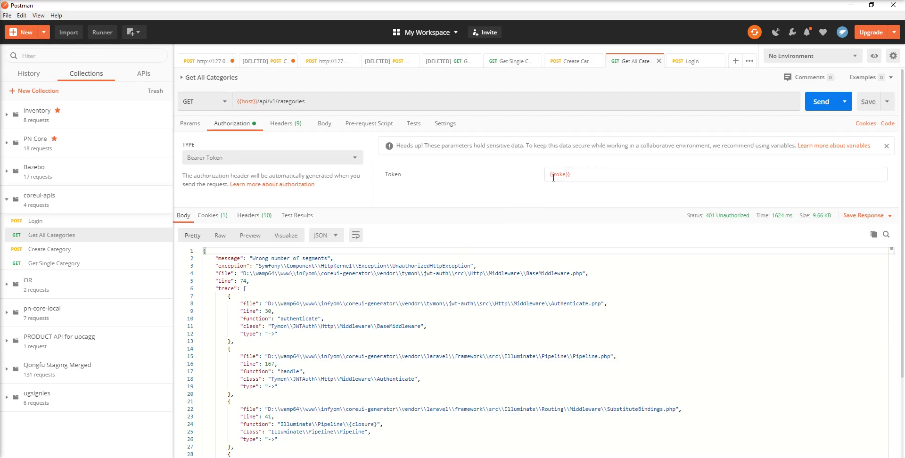
pyautogui.click(550, 181)
pyautogui.click(165, 208)
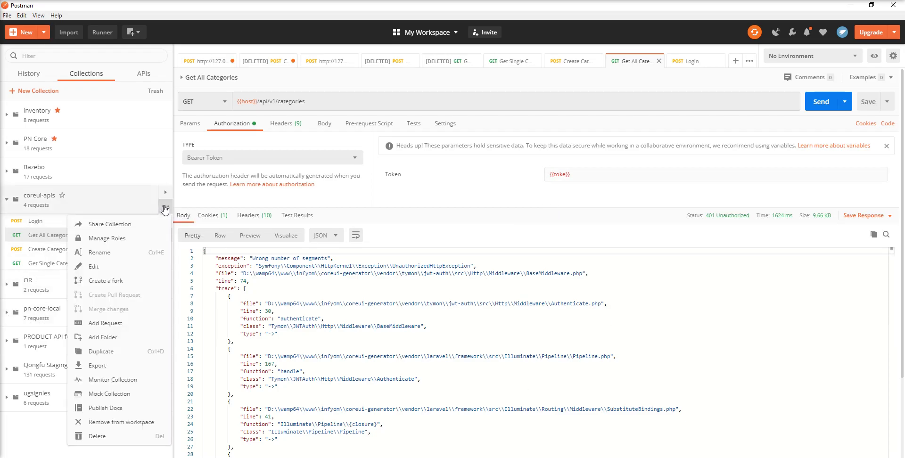
pyautogui.click(130, 265)
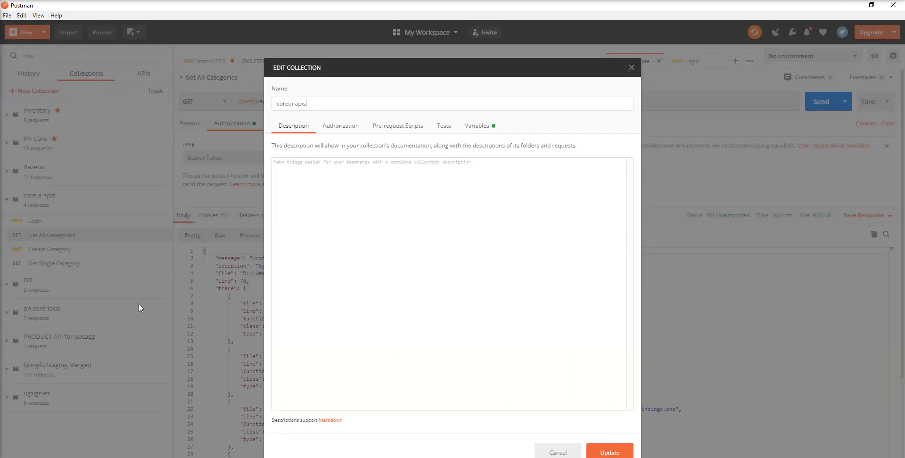
pyautogui.click(477, 127)
pyautogui.click(337, 196)
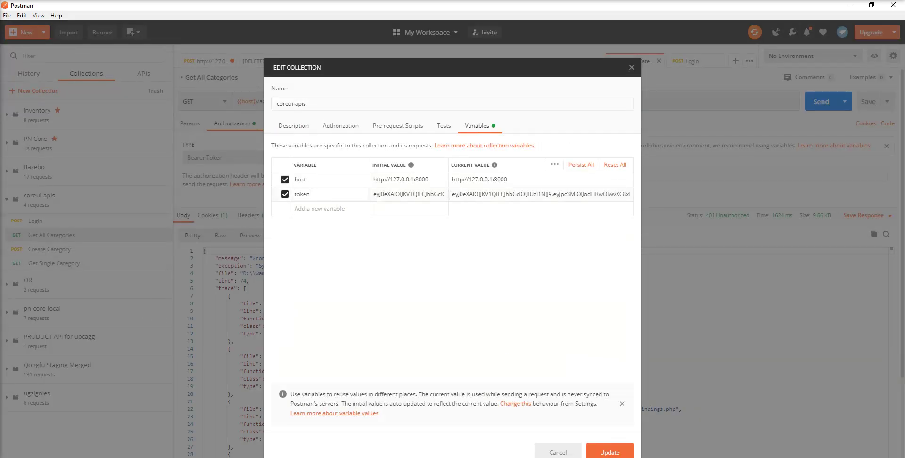
pyautogui.click(457, 195)
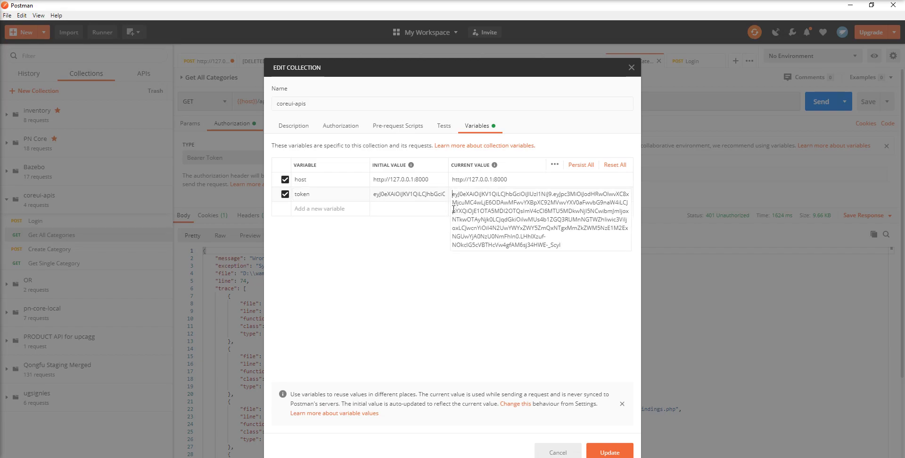
pyautogui.click(609, 451)
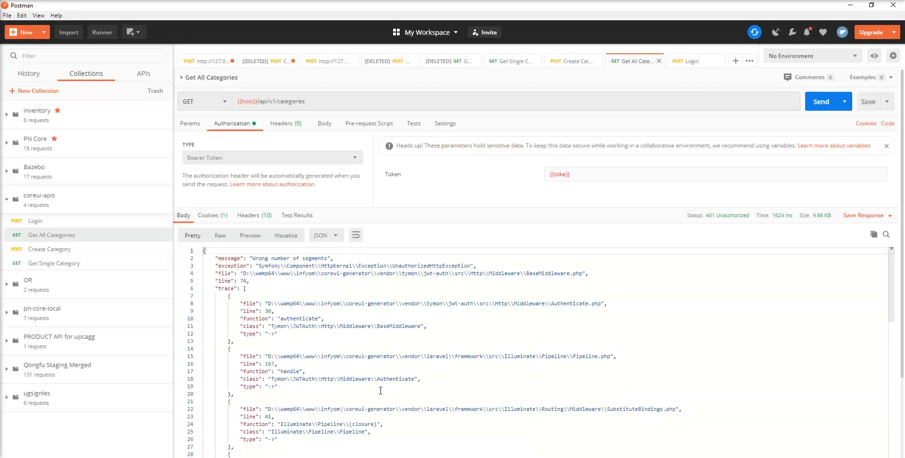
# Step: Correct the bearer token to {{token}} and resend, getting 200 OK with the categories
pyautogui.click(565, 174)
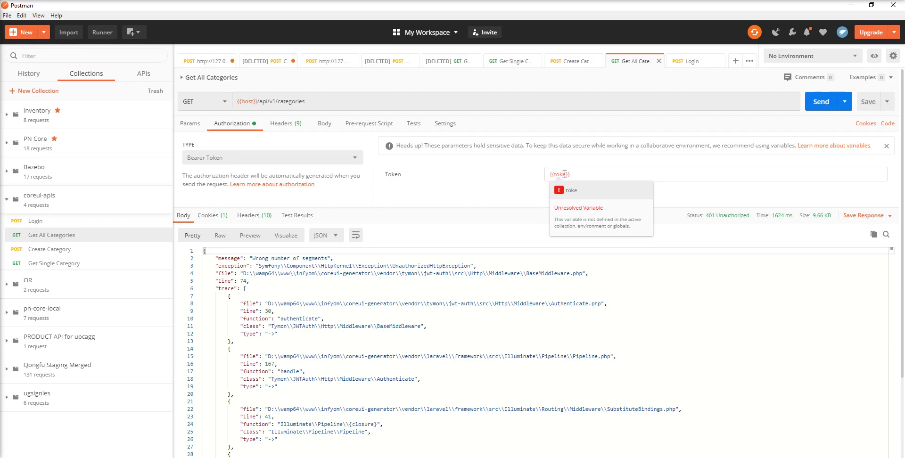
pyautogui.write('m')
pyautogui.press('BackSpace')
pyautogui.write('n')
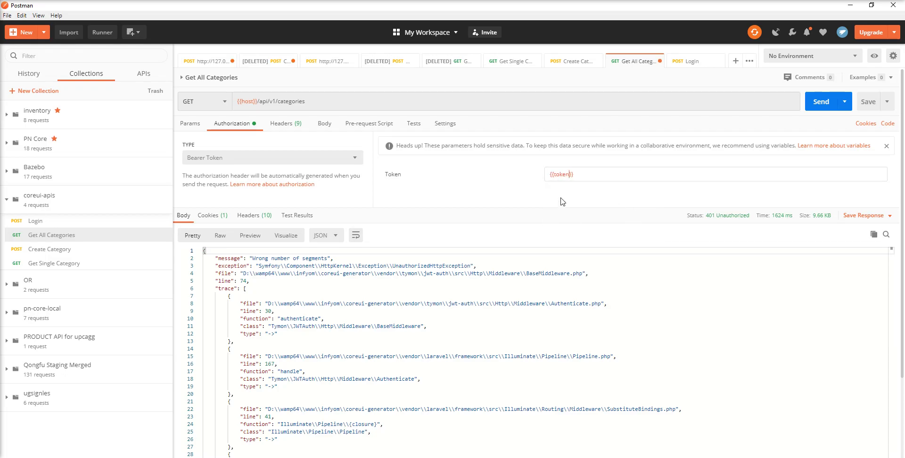
pyautogui.click(822, 101)
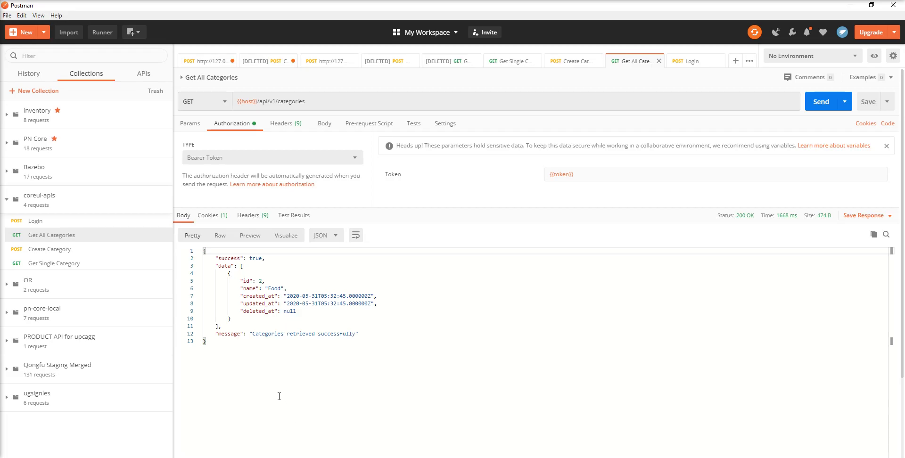
# Step: Start a new environment from the environments overview and name it coreui-stagging
pyautogui.click(877, 60)
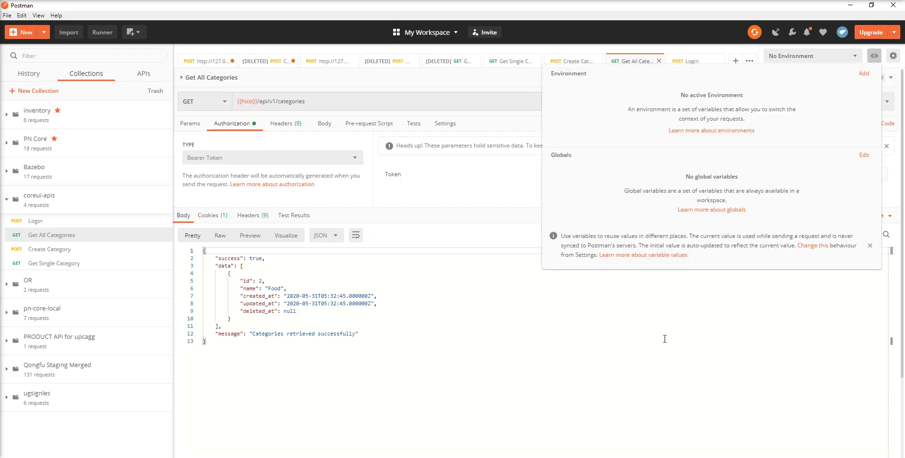
pyautogui.click(663, 322)
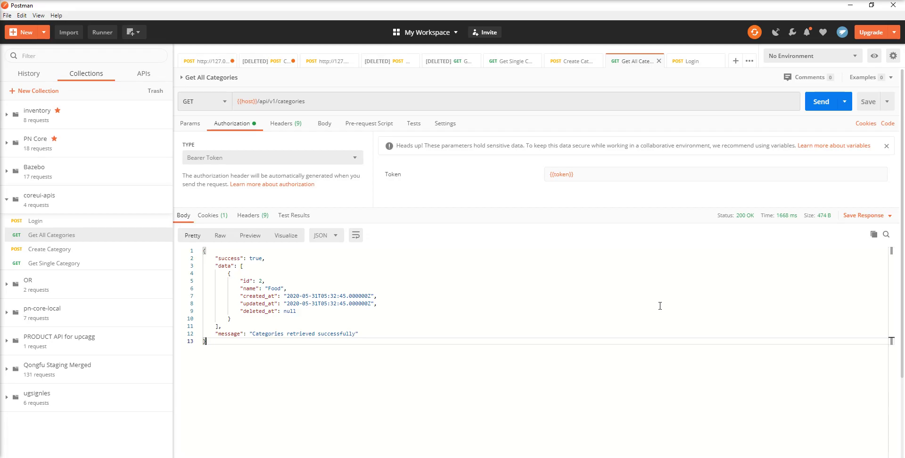
pyautogui.click(876, 57)
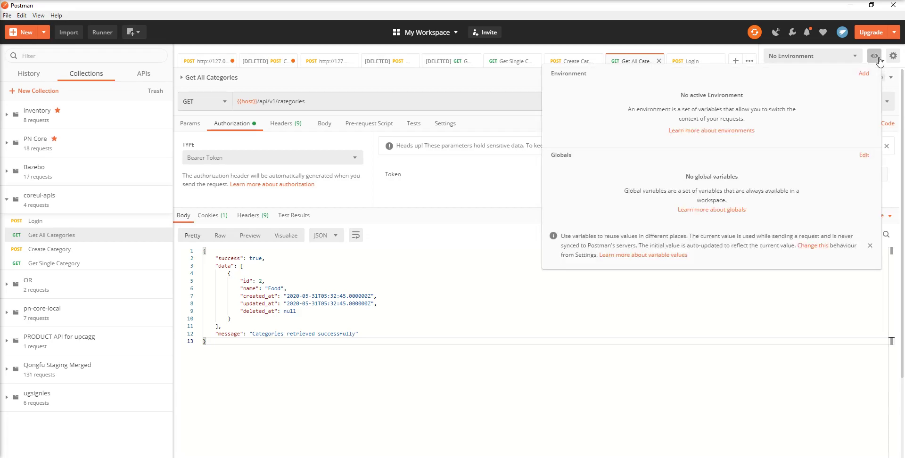
pyautogui.click(864, 74)
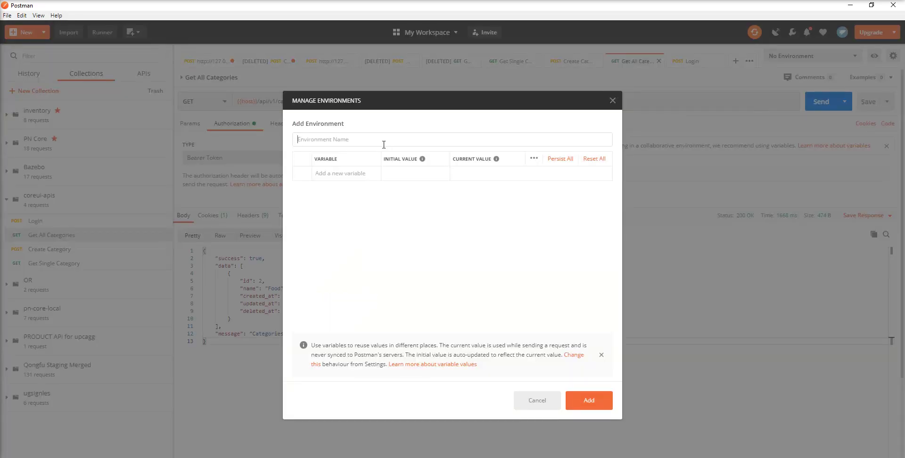
pyautogui.write('c')
# Step: Give coreui-stagging host and token variables, save it, and close the dialog
pyautogui.write('host')
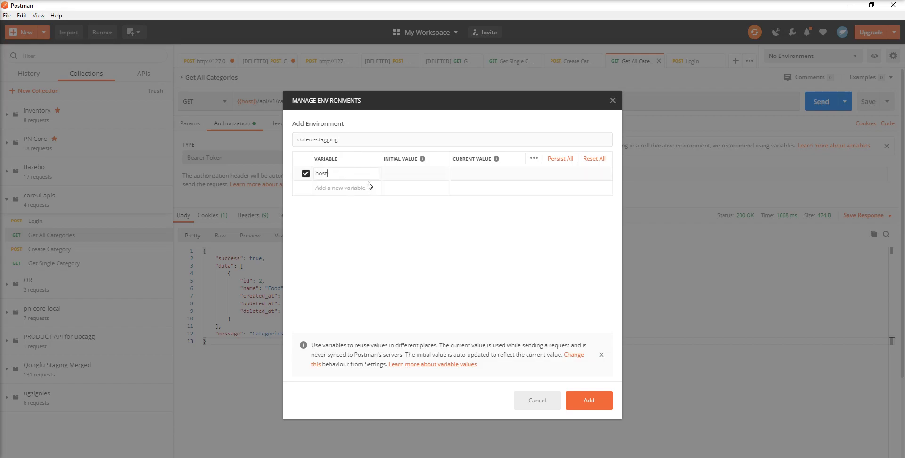
pyautogui.click(336, 187)
pyautogui.write('token')
pyautogui.click(415, 173)
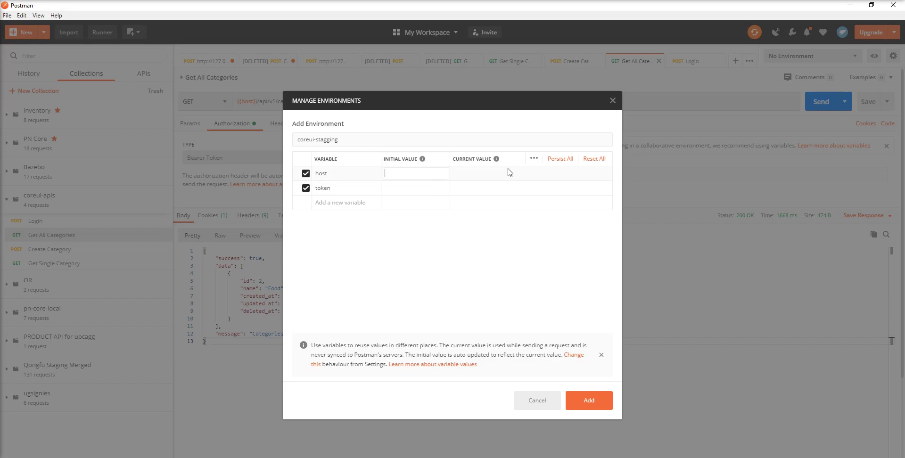
pyautogui.click(591, 405)
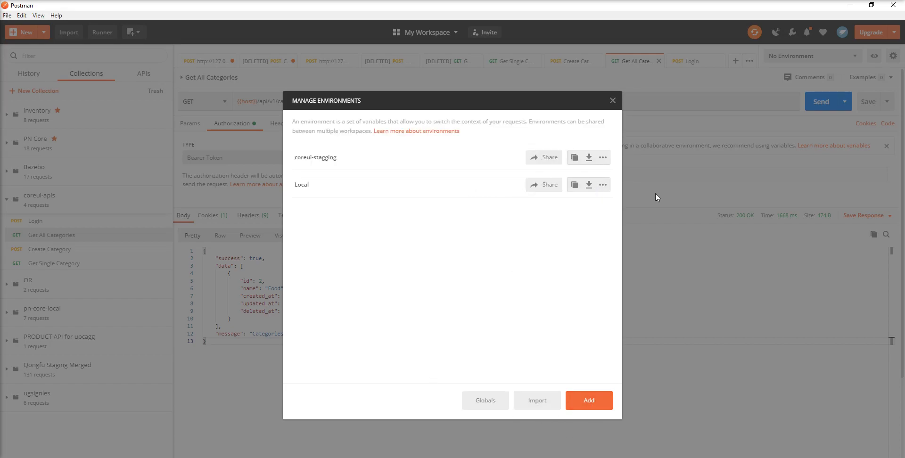
pyautogui.click(613, 101)
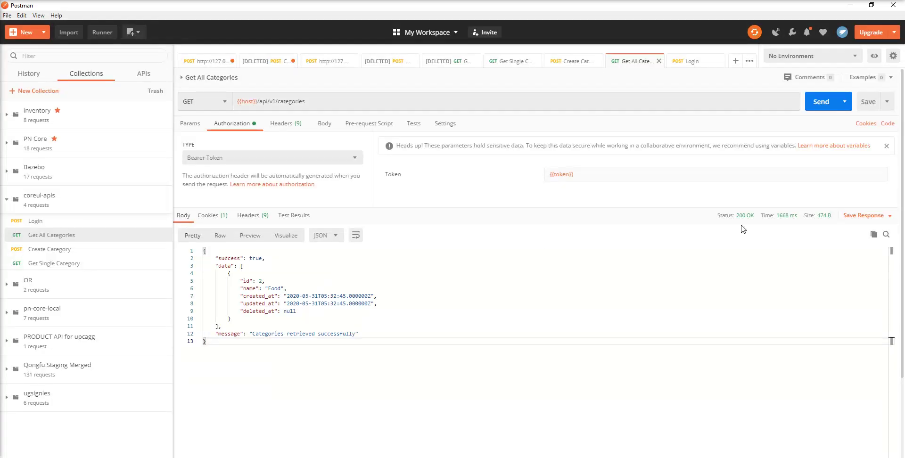
pyautogui.click(787, 56)
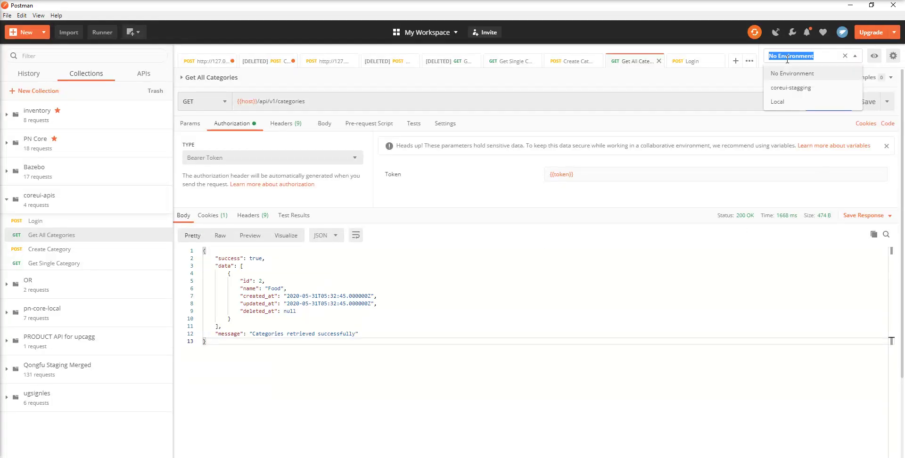
pyautogui.click(801, 90)
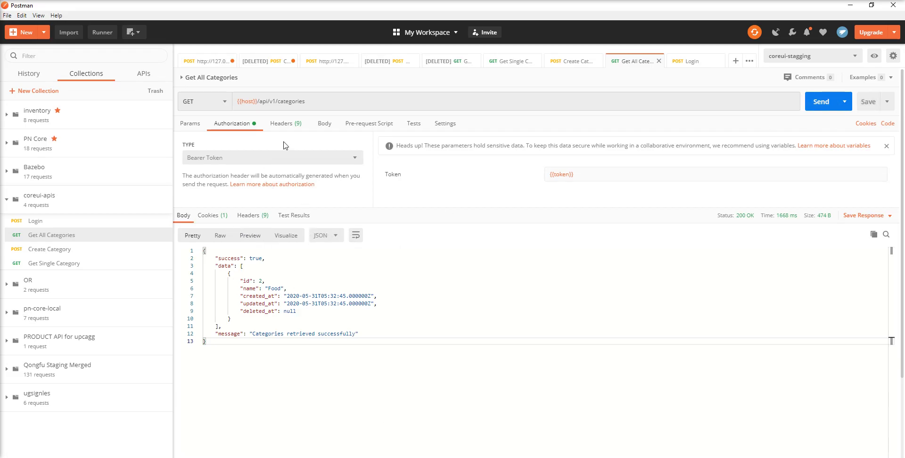
pyautogui.click(328, 64)
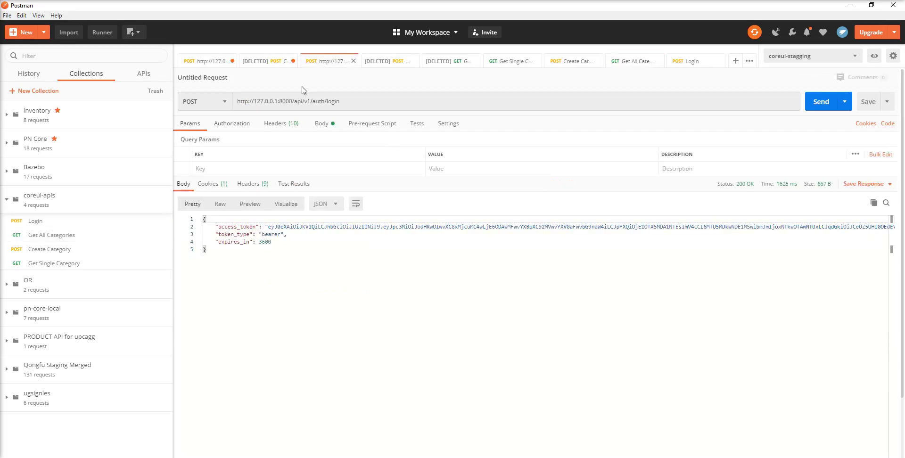
pyautogui.tripleClick(294, 101)
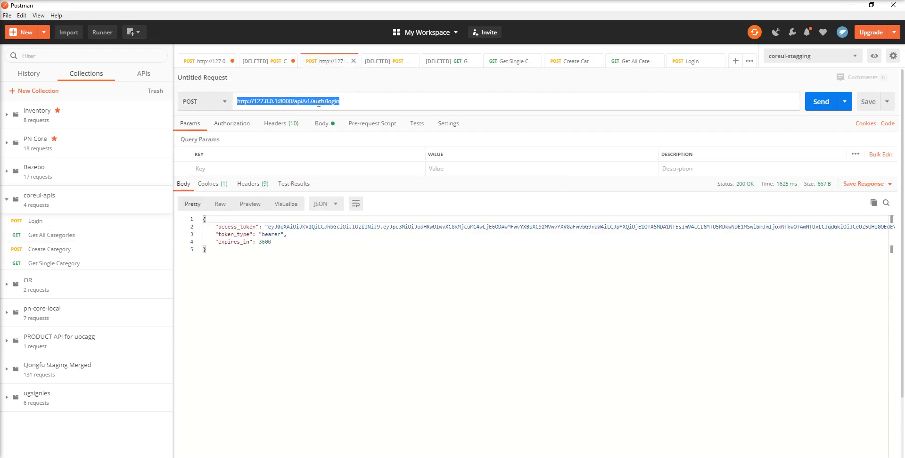
pyautogui.click(347, 101)
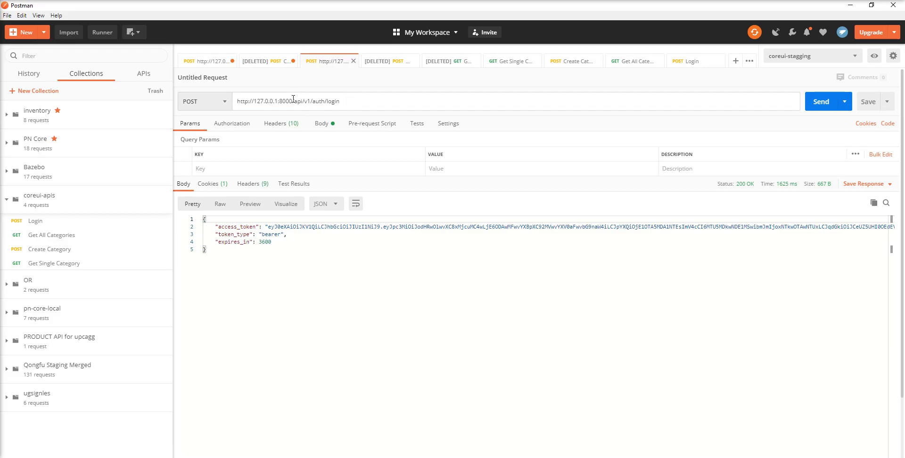
pyautogui.moveTo(293, 101); pyautogui.dragTo(228, 106)
pyautogui.hotkey('ctrl', 'c')
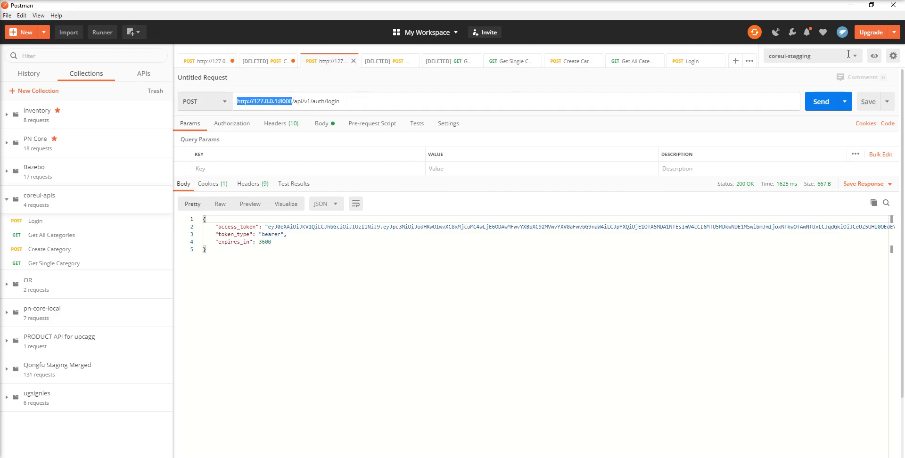
pyautogui.click(875, 55)
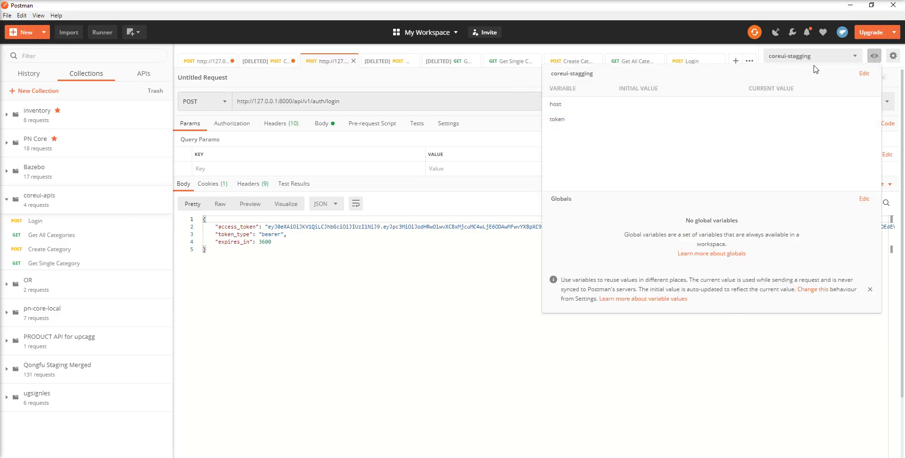
pyautogui.click(865, 74)
pyautogui.click(419, 184)
pyautogui.hotkey('ctrl', 'v')
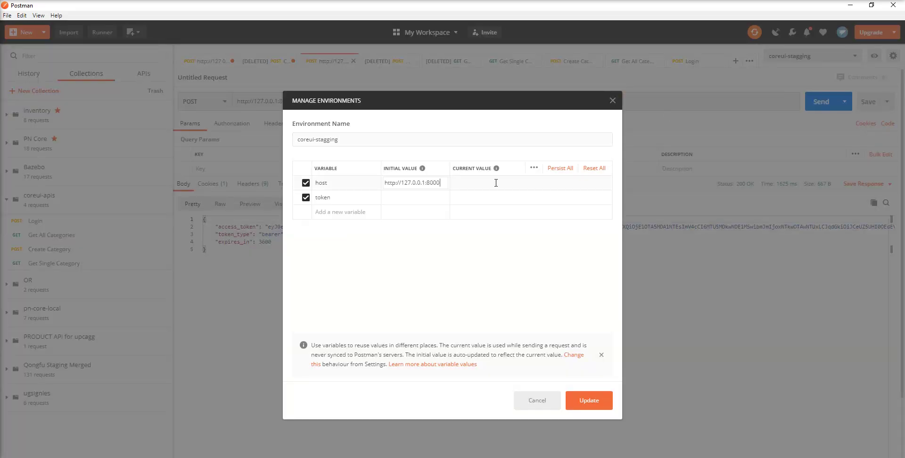
pyautogui.hotkey('ctrl', 'v')
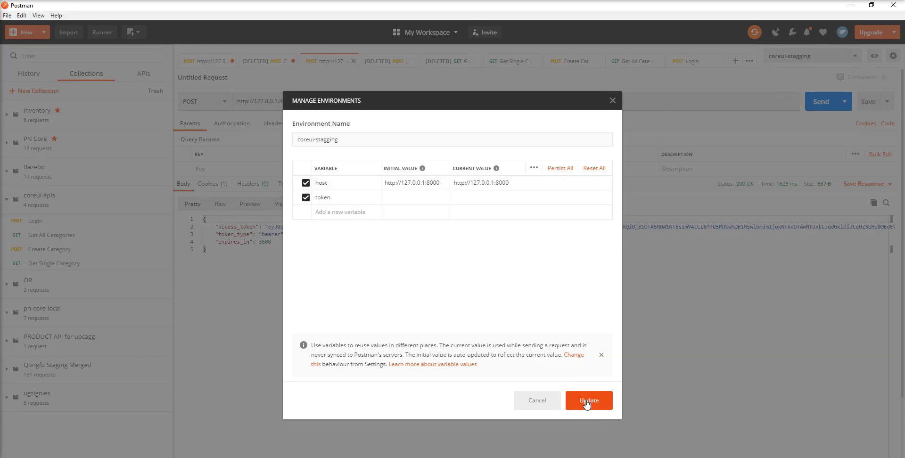
pyautogui.click(597, 401)
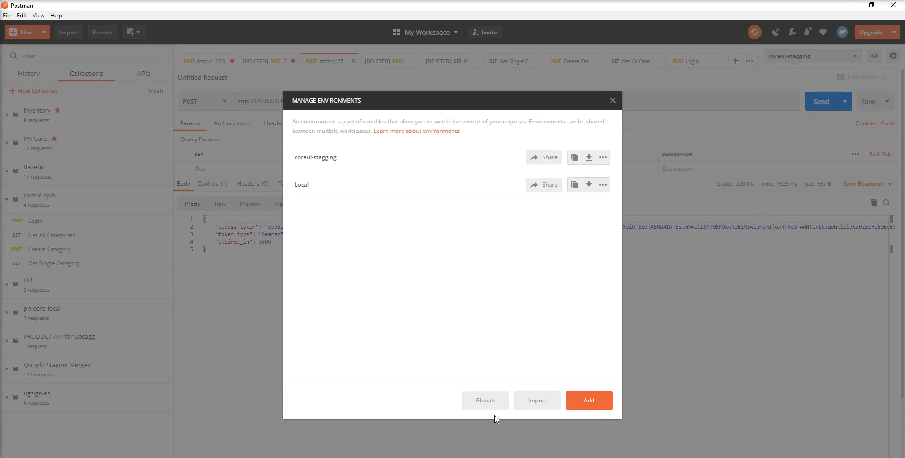
# Step: Send the login request and copy the new access_token value from the response
pyautogui.click(613, 102)
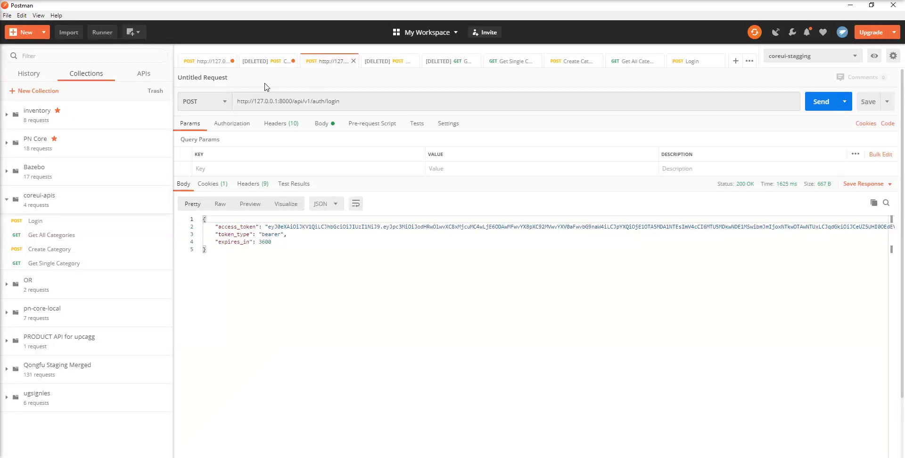
pyautogui.click(208, 63)
pyautogui.click(823, 102)
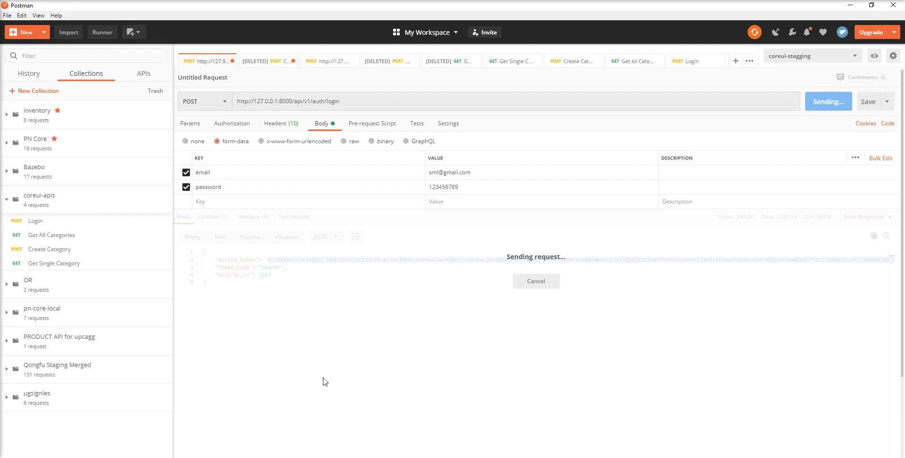
pyautogui.doubleClick(268, 260)
pyautogui.hotkey('ctrl', 'shift', 'End')
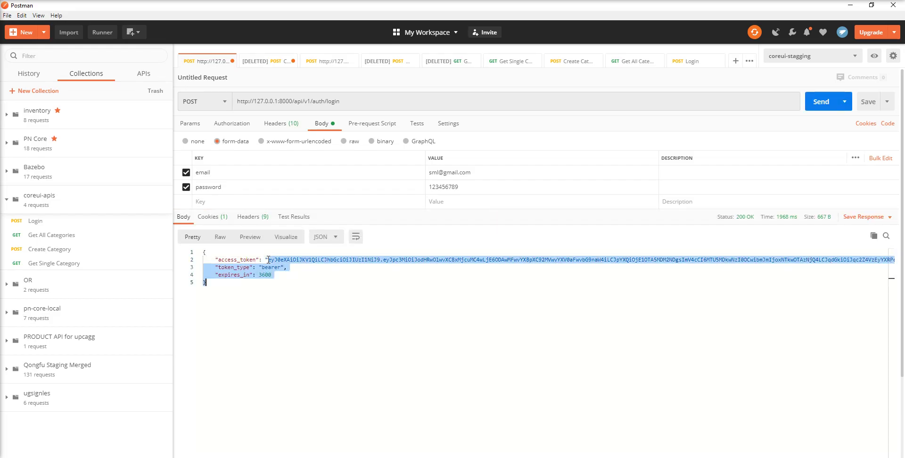
pyautogui.hotkey('shift', 'Left')
pyautogui.hotkey('shift', 'Left')
pyautogui.hotkey('shift', 'Left')
pyautogui.hotkey('shift', 'Up')
pyautogui.hotkey('shift', 'Up')
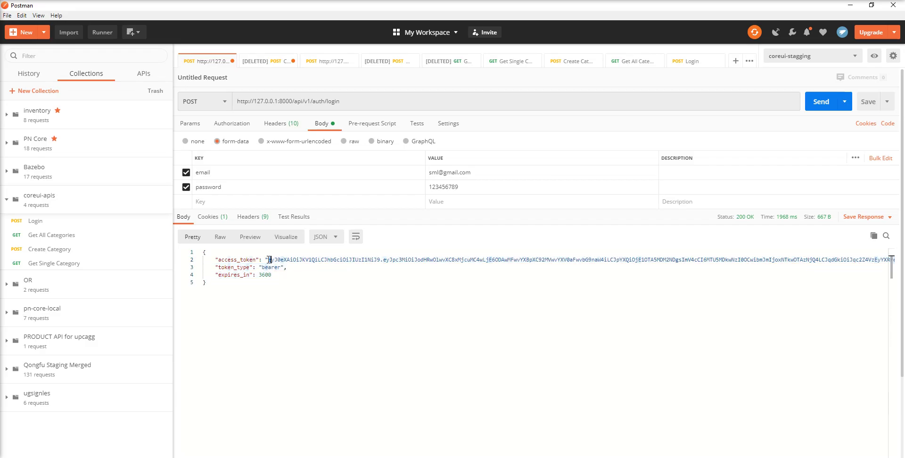
pyautogui.hotkey('shift', 'End')
pyautogui.hotkey('ctrl', 'c')
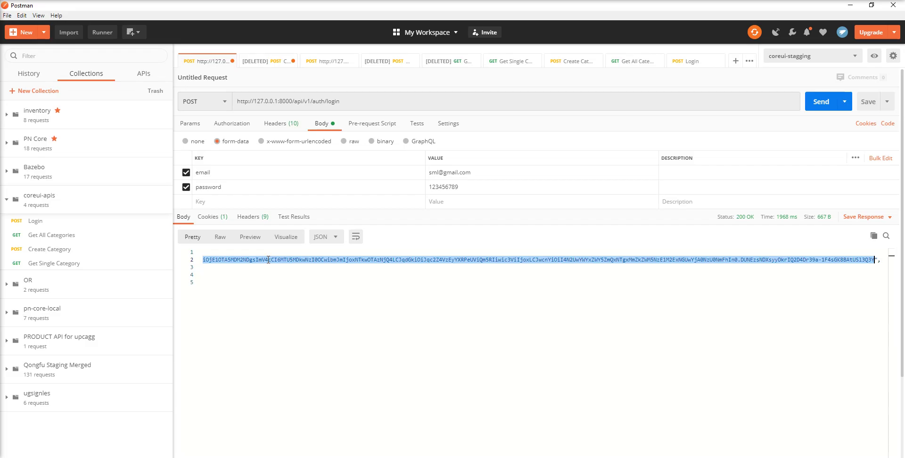
# Step: Paste the access token into coreui-stagging's token initial and current values, update, and close
pyautogui.click(875, 56)
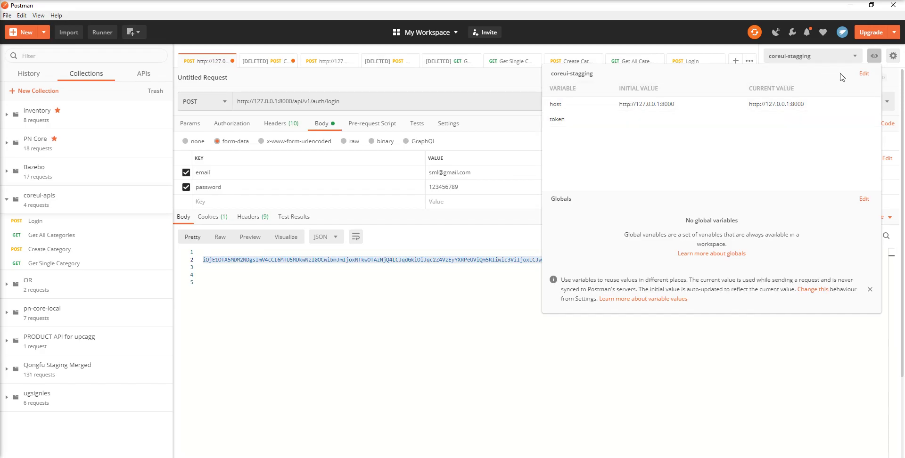
pyautogui.click(864, 76)
pyautogui.click(411, 197)
pyautogui.hotkey('ctrl', 'v')
pyautogui.click(480, 197)
pyautogui.hotkey('ctrl', 'v')
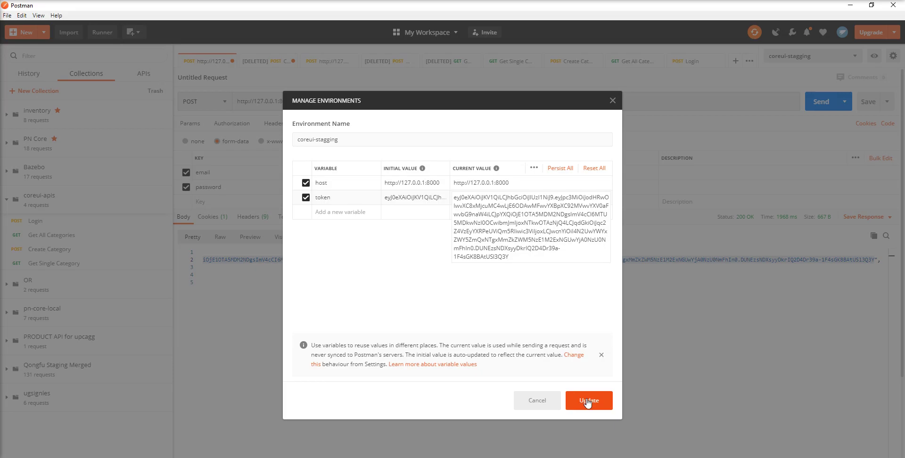
pyautogui.click(589, 401)
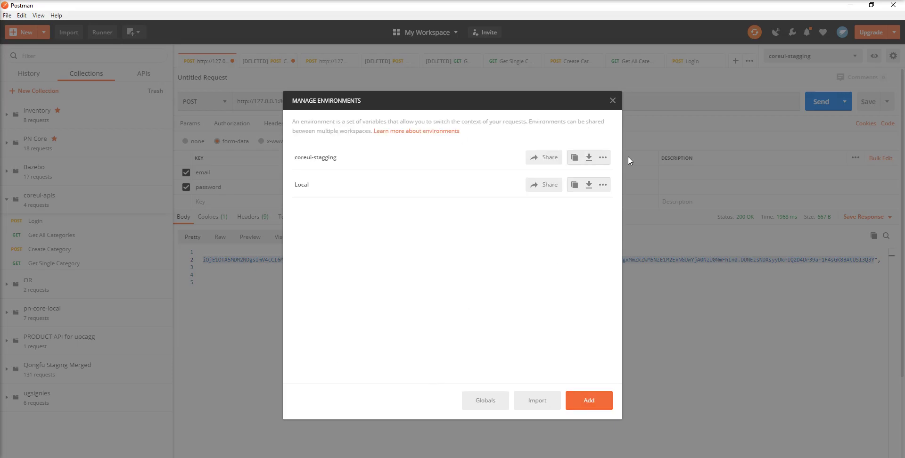
pyautogui.click(612, 101)
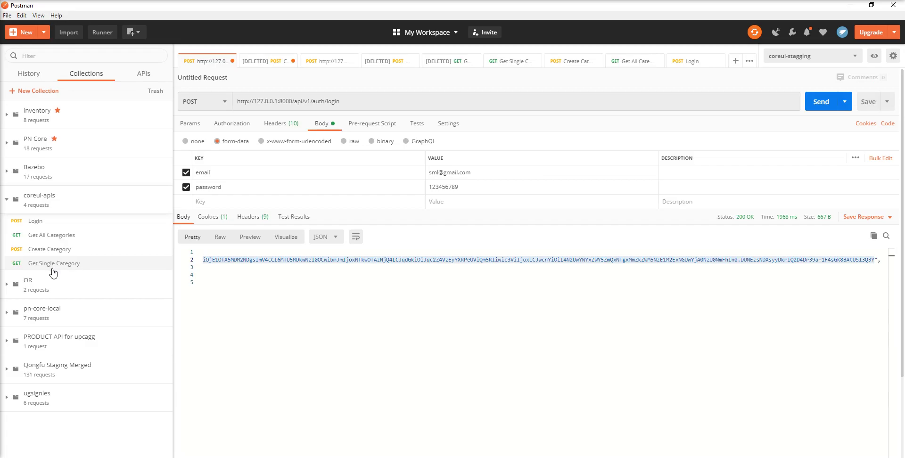
# Step: Resend Get All Categories under coreui-stagging (200 OK, Food id 2), then show coreui-apis collection actions
pyautogui.click(52, 235)
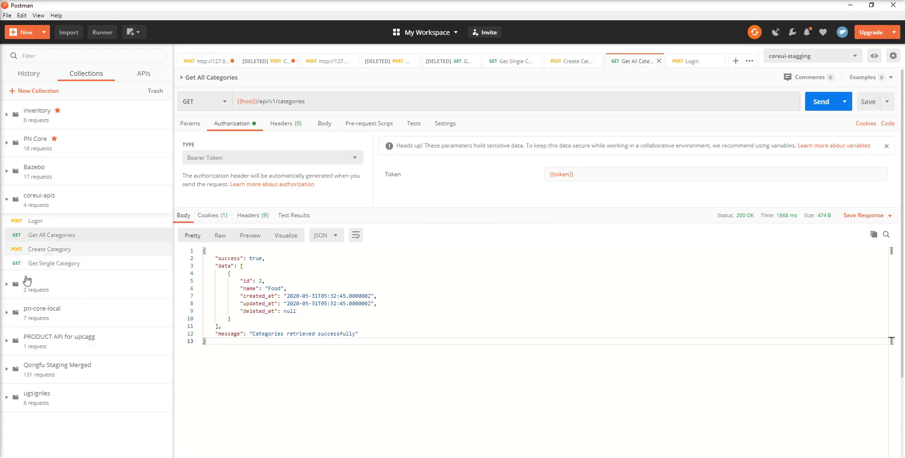
pyautogui.click(818, 109)
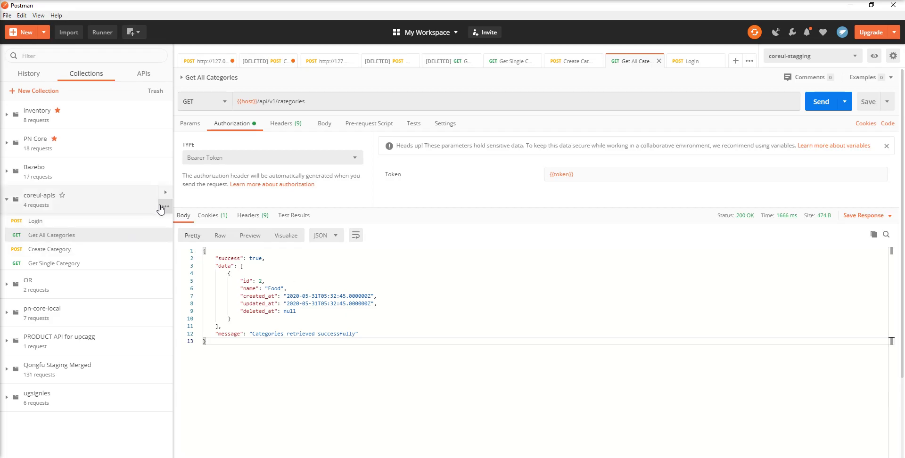
pyautogui.click(164, 207)
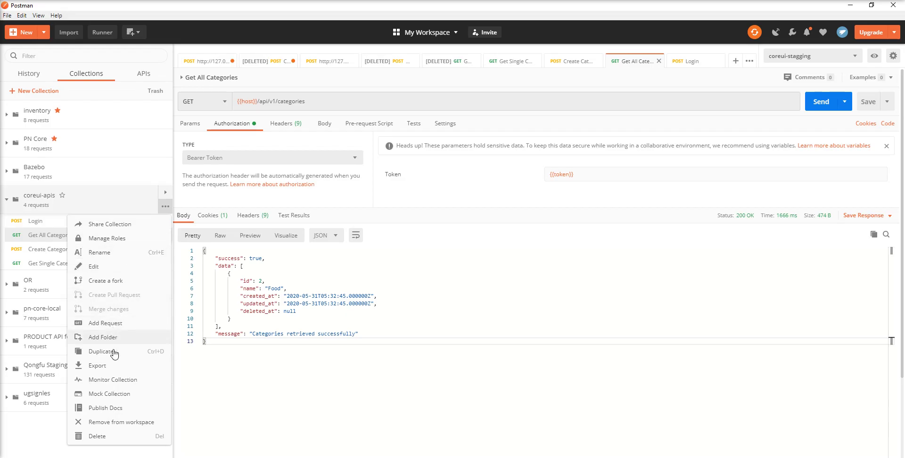